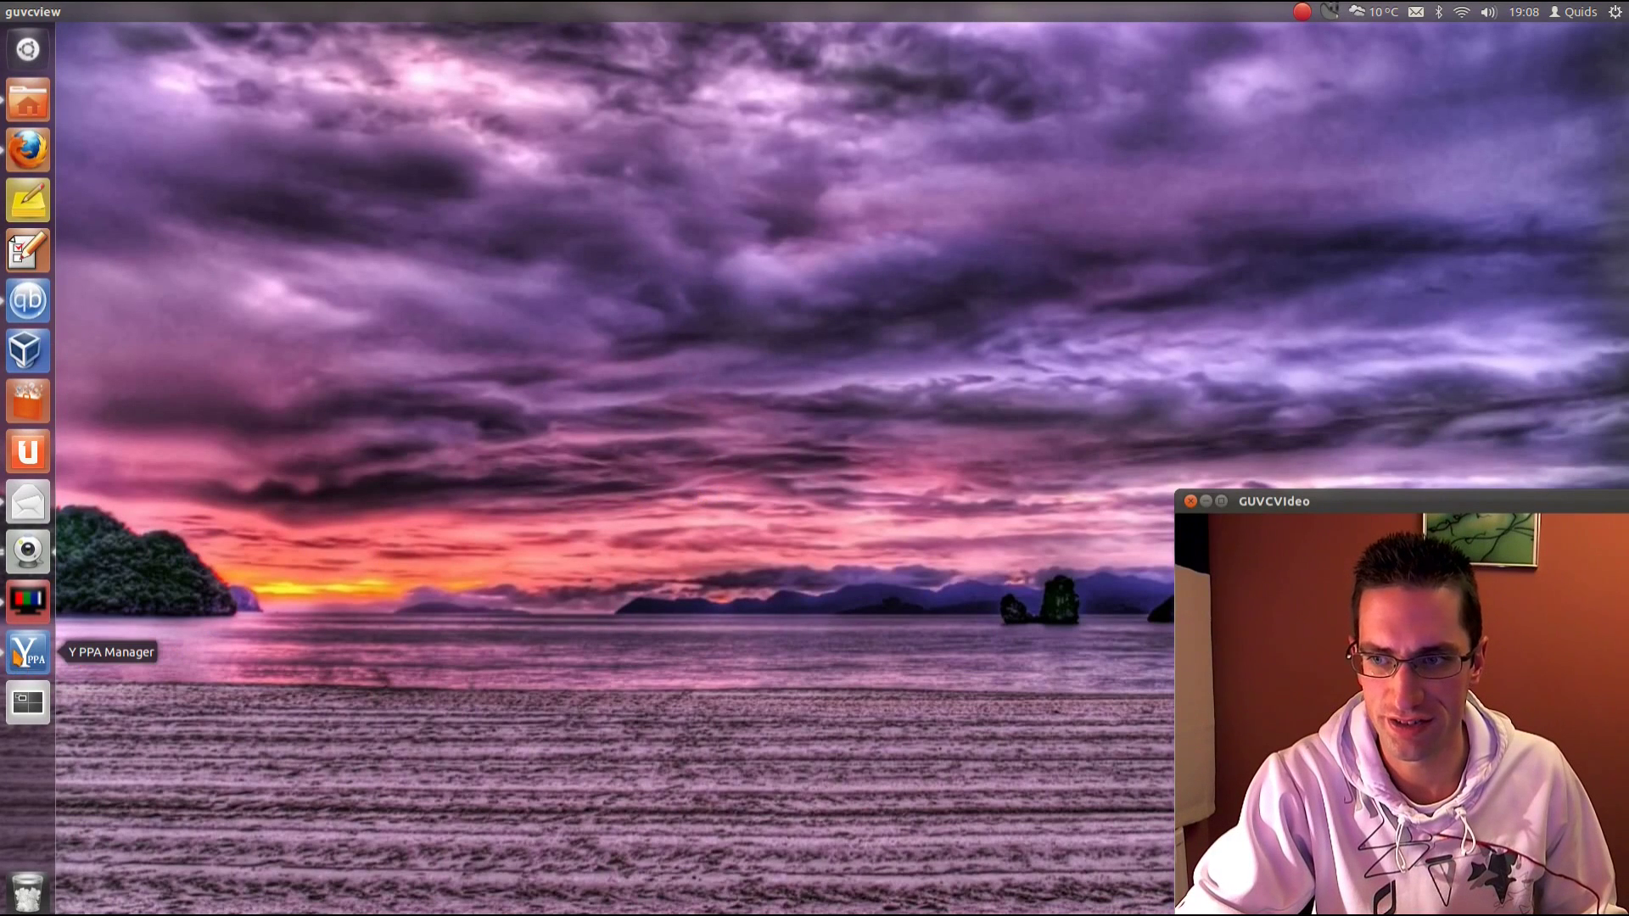
Step: Launch Y PPA Manager from the launcher and pick 'Search in all Launchpad PPAs'
{"action": "left_click", "coordinate": [28, 653]}
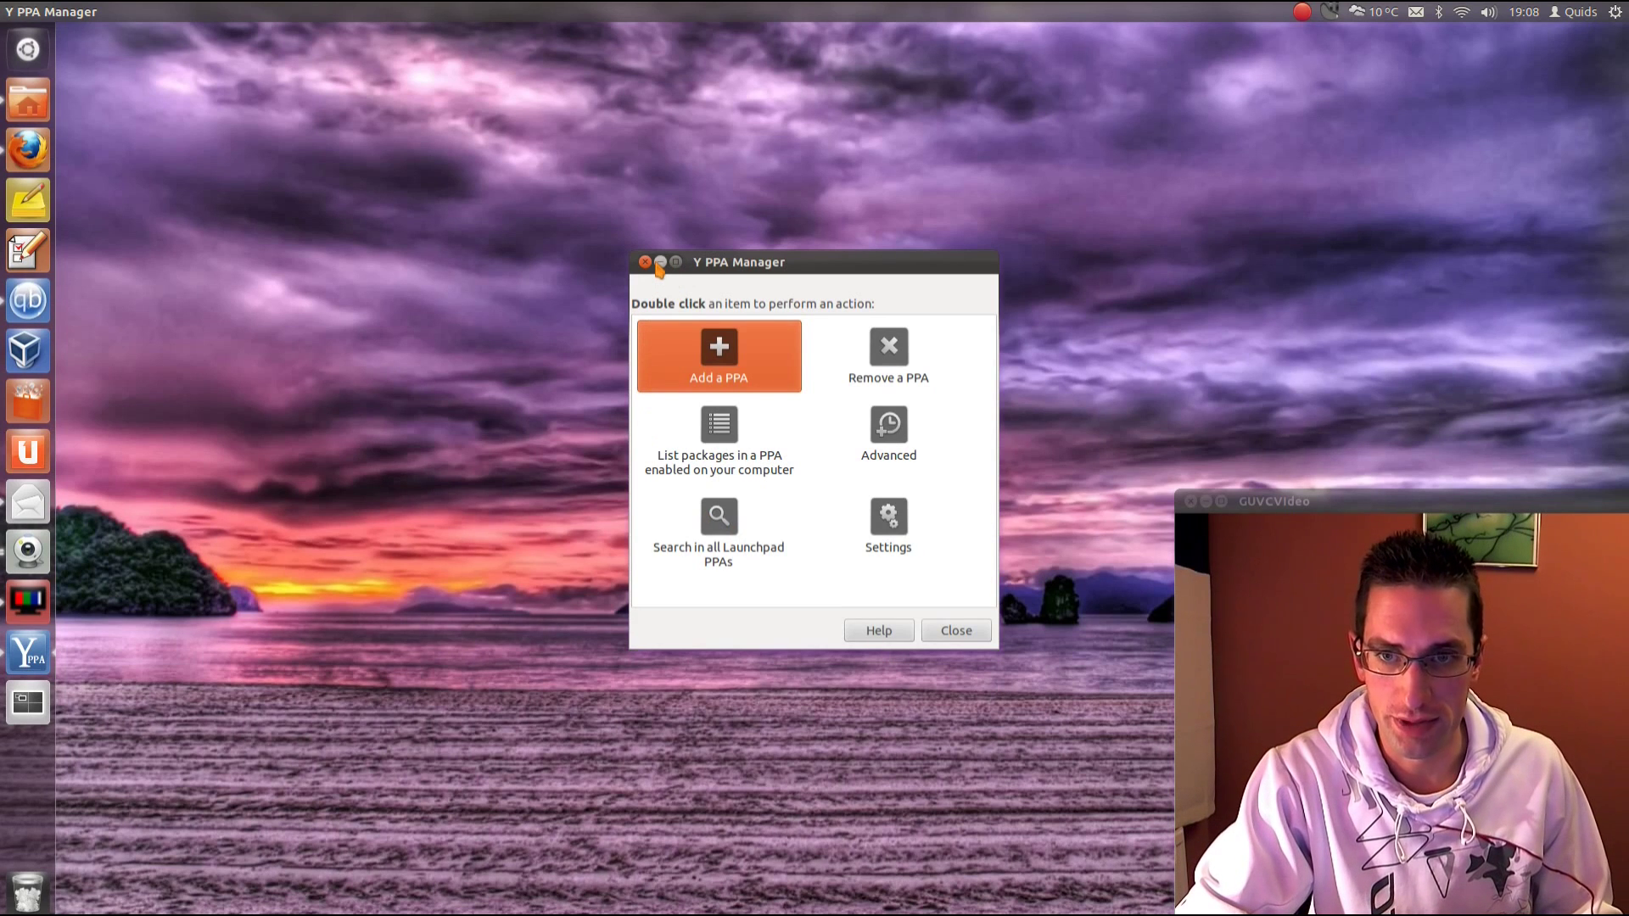
{"action": "left_click", "coordinate": [736, 522]}
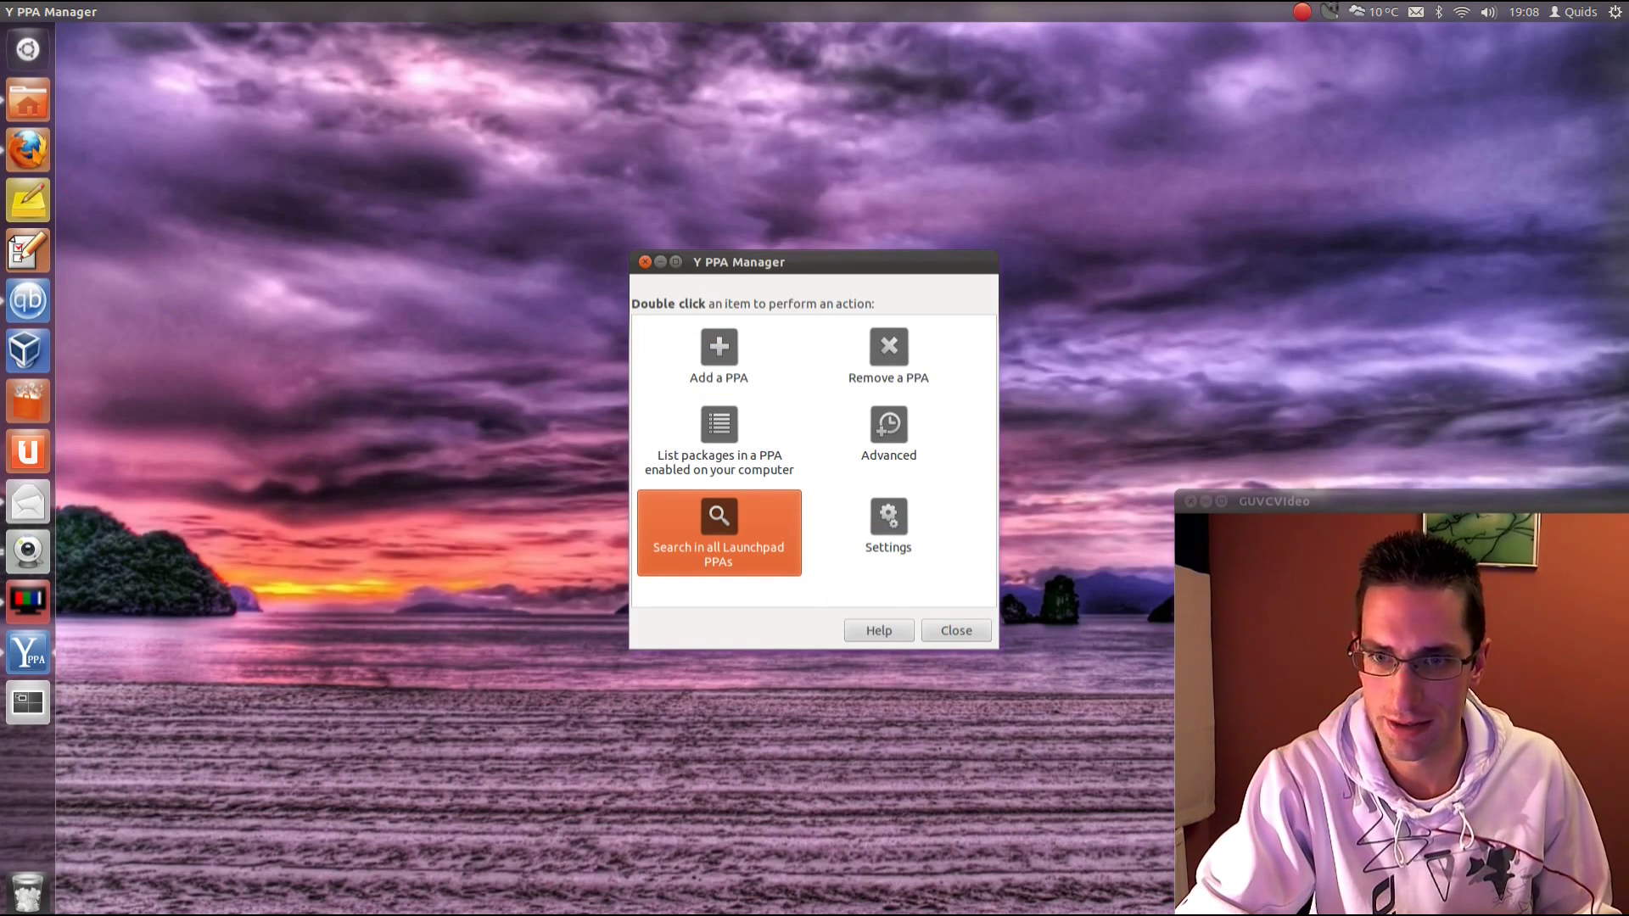
Step: Open the Launchpad PPA search prompt, glance at the Firefox bug page, then minimise Firefox
{"action": "left_click", "coordinate": [28, 149]}
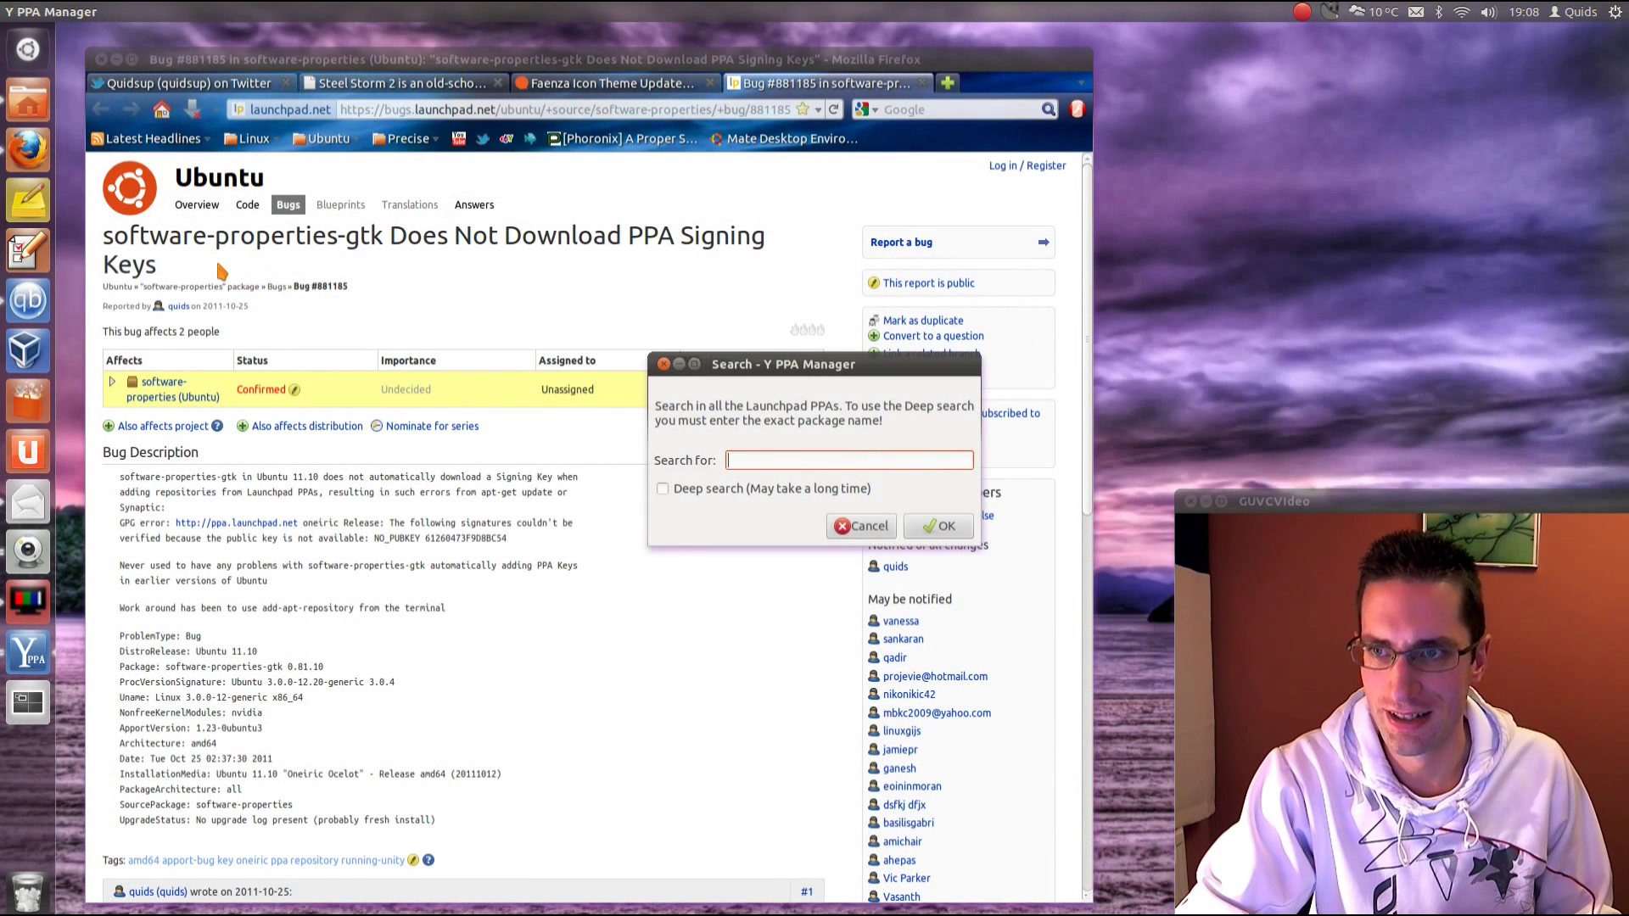
{"action": "left_click", "coordinate": [284, 261]}
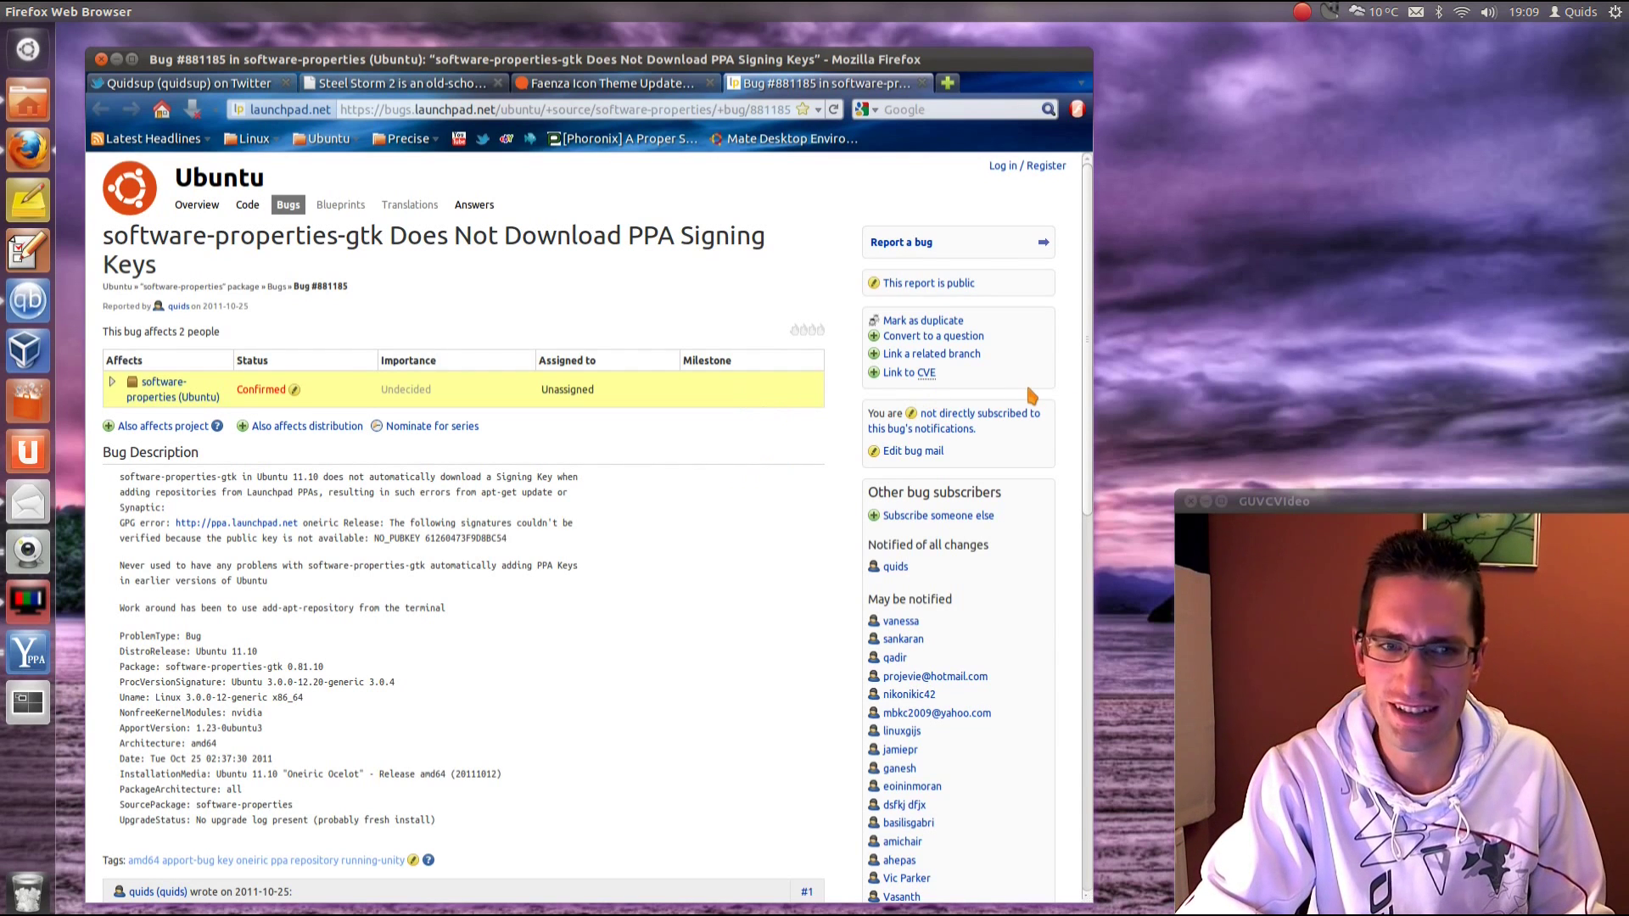
{"action": "left_click", "coordinate": [116, 59]}
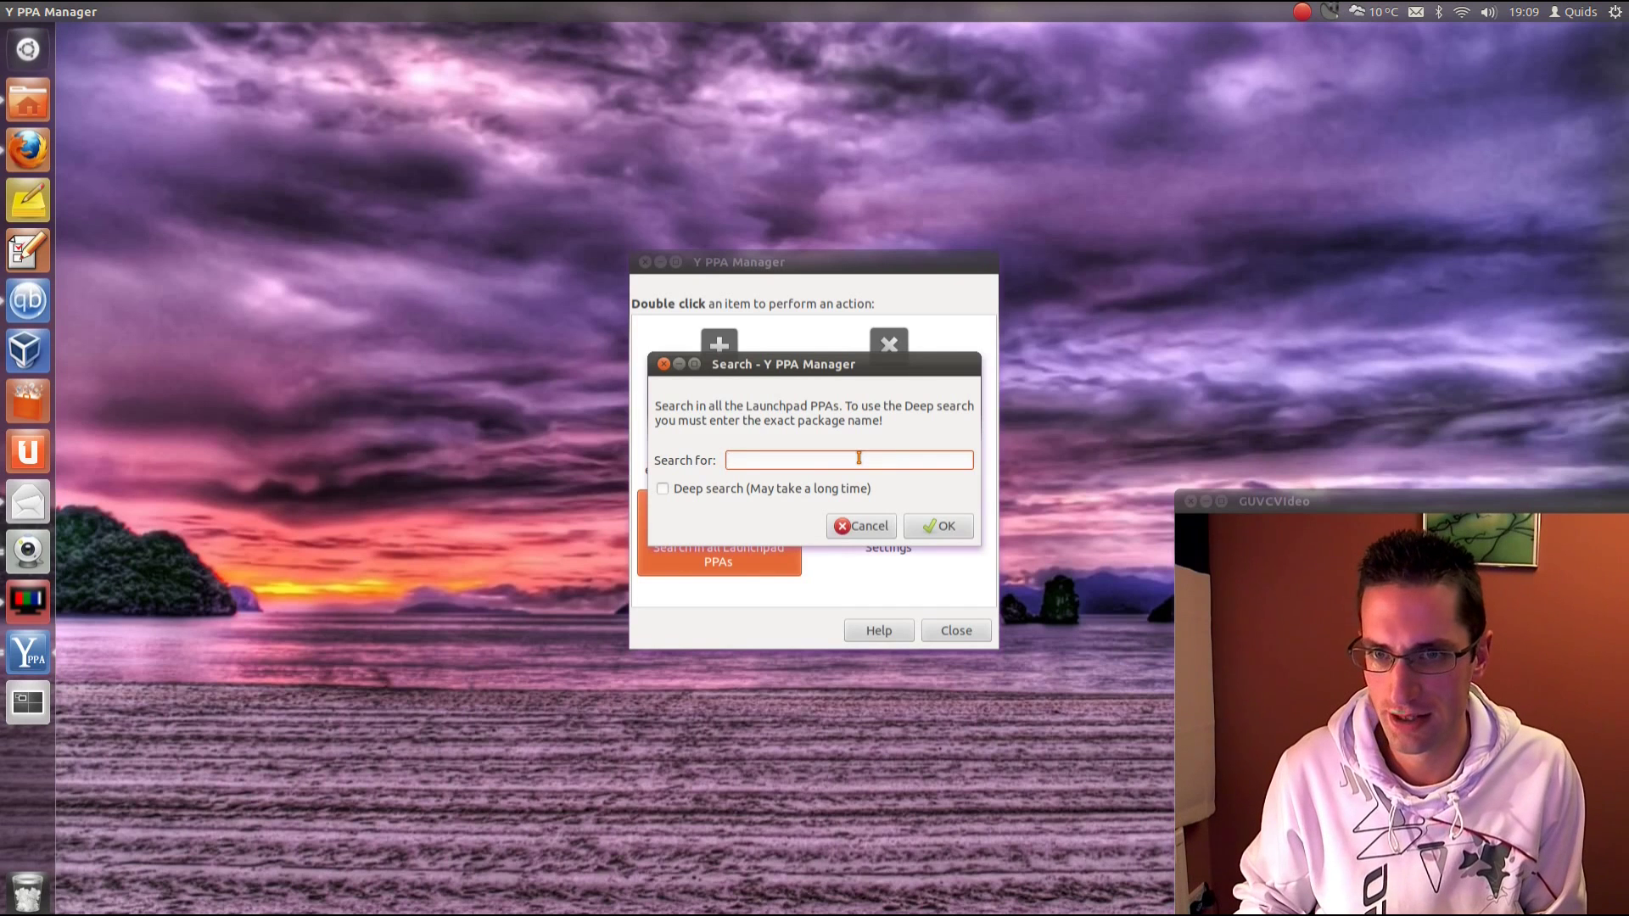
Step: Search all Launchpad PPAs for 'faenza' and list the first result's packages, which are empty
{"action": "type", "text": "fae"}
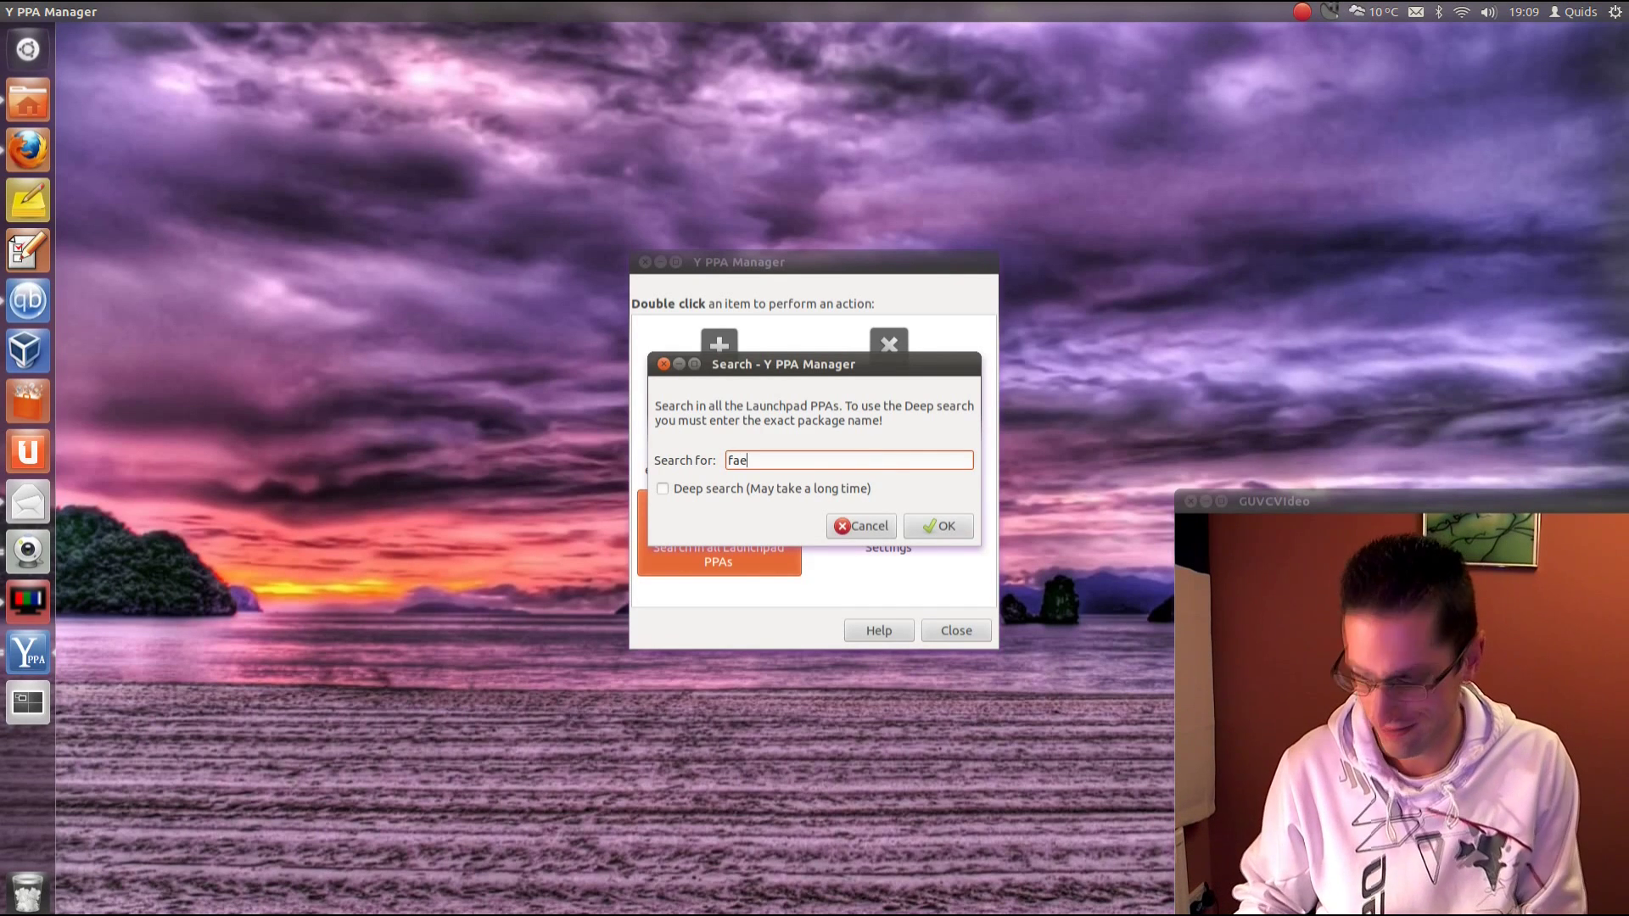
{"action": "type", "text": "nza"}
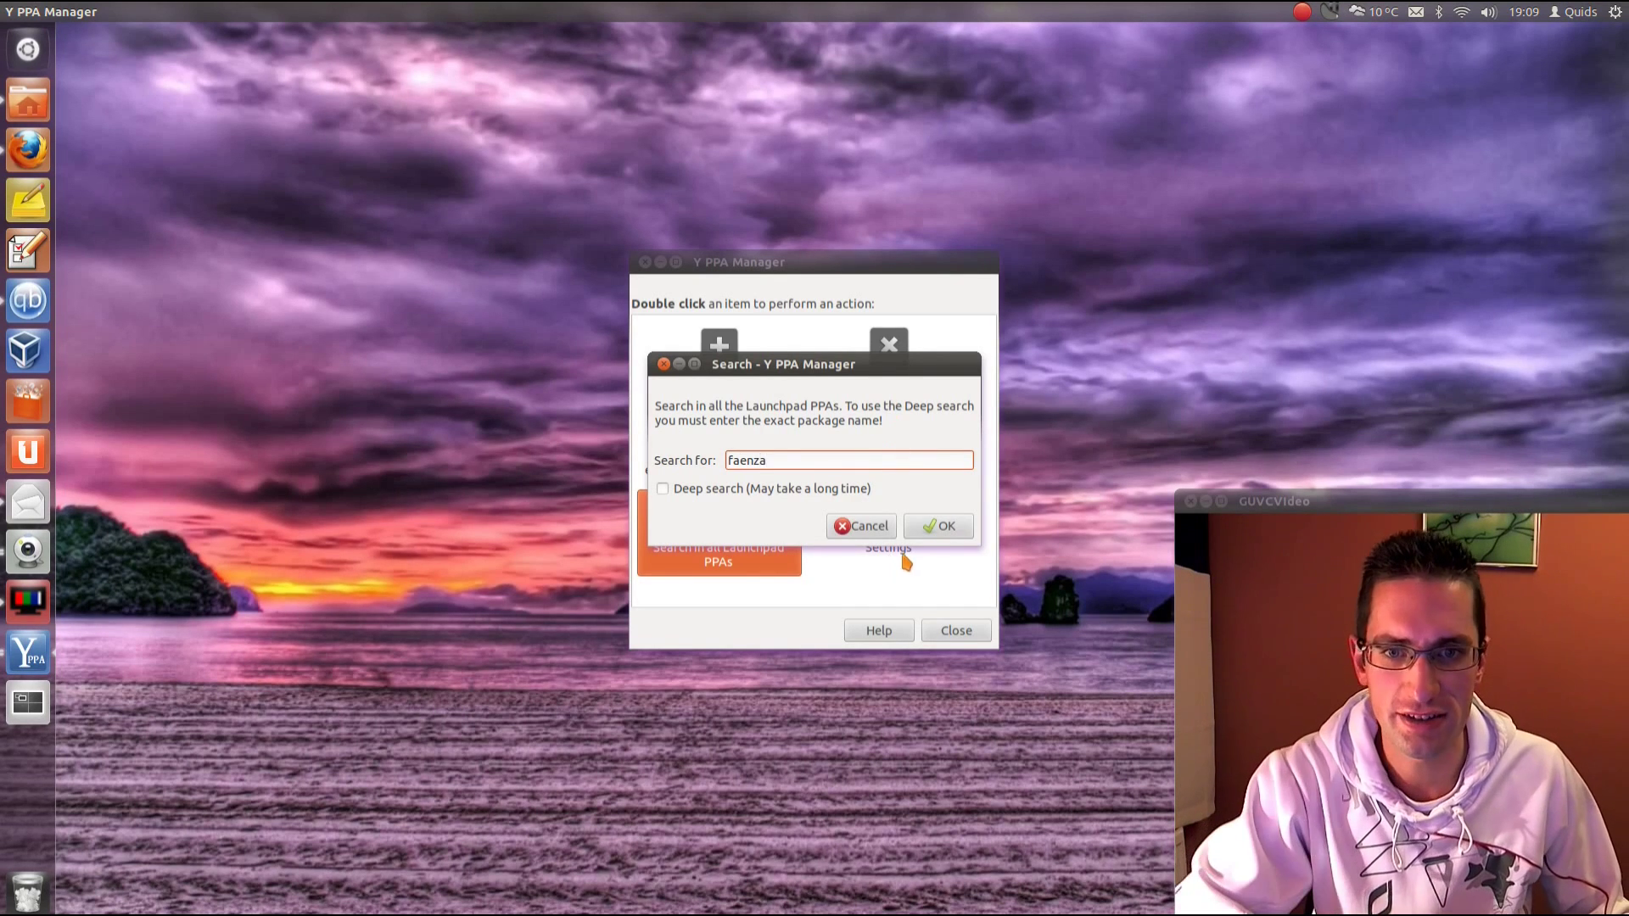
{"action": "left_click", "coordinate": [932, 527]}
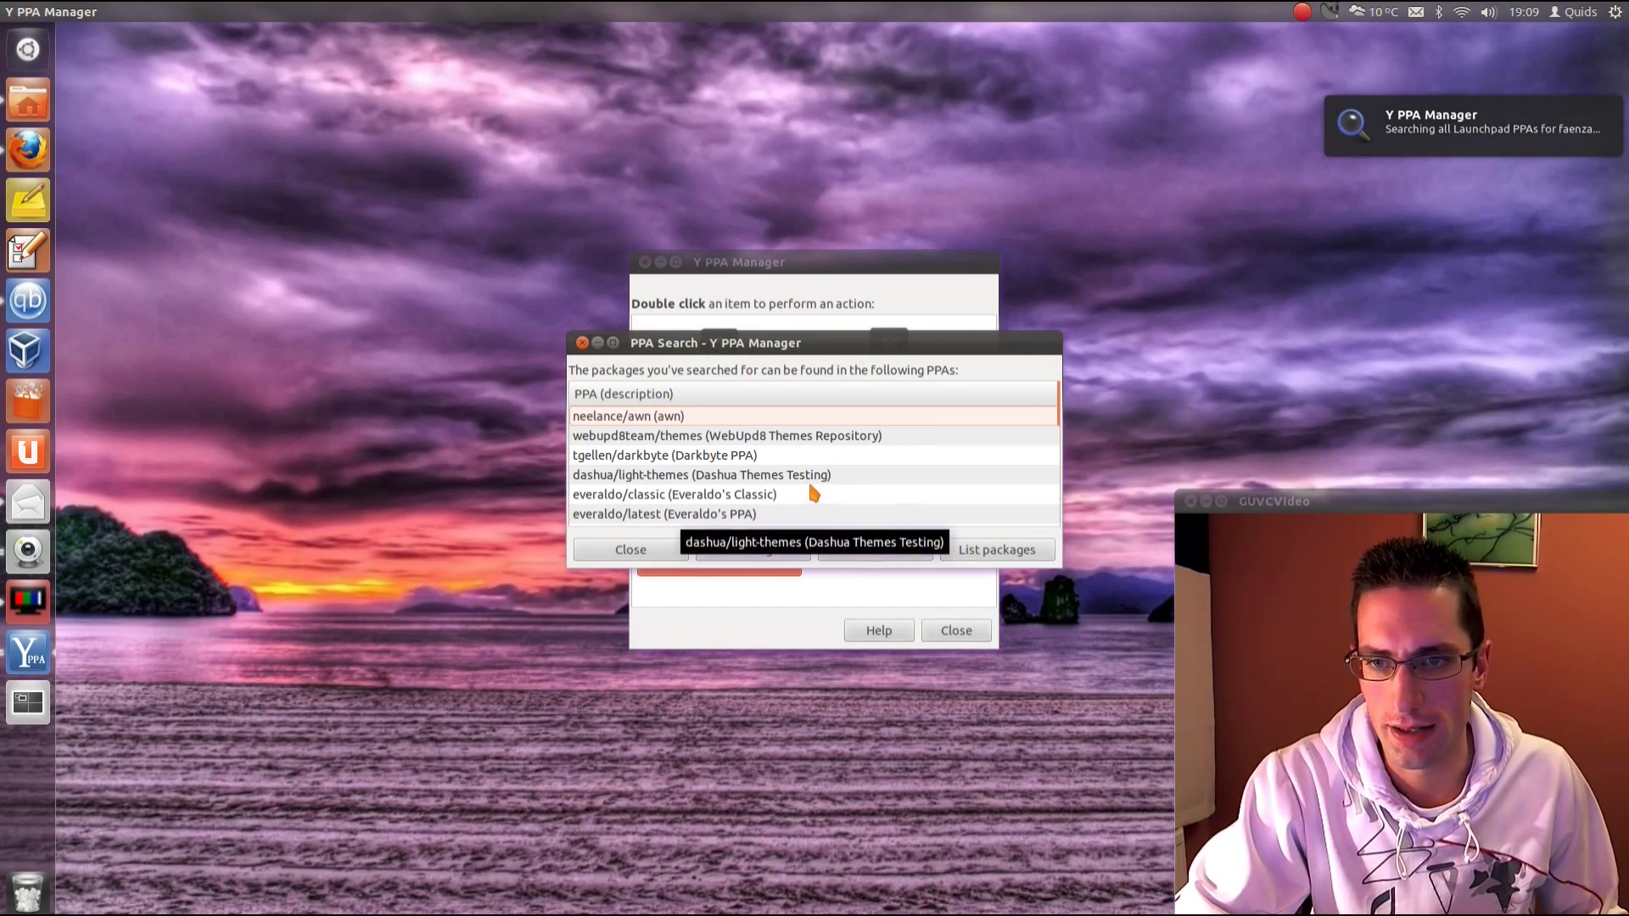
{"action": "scroll", "coordinate": [810, 487], "scroll_direction": "down", "scroll_amount": 1}
{"action": "scroll", "coordinate": [810, 487], "scroll_direction": "up", "scroll_amount": 1}
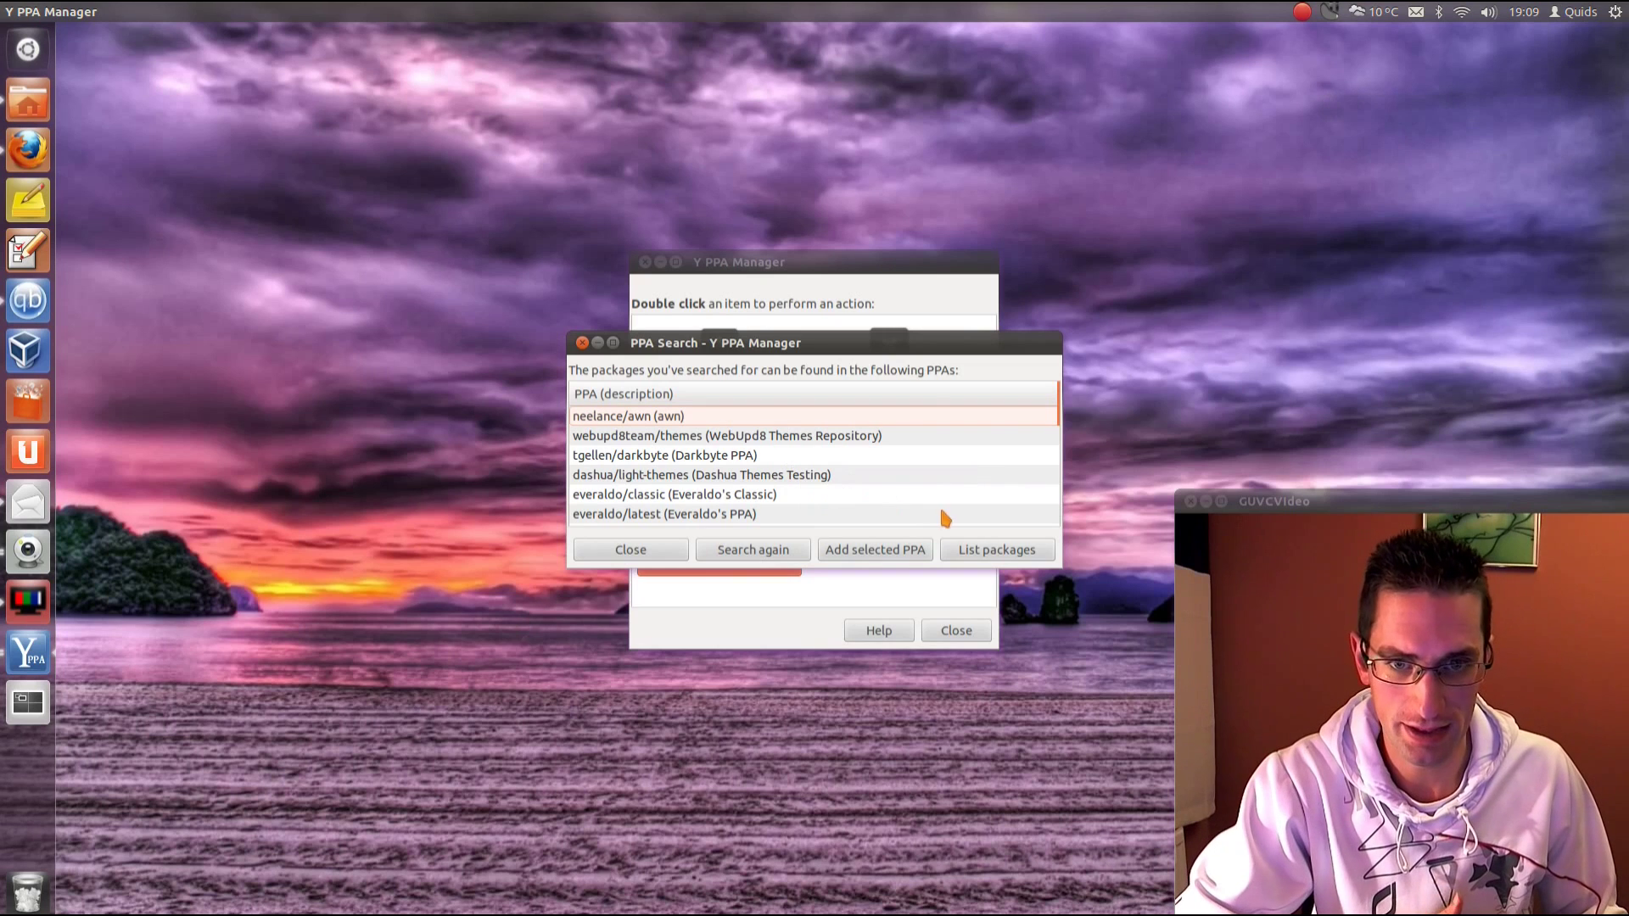
{"action": "left_click", "coordinate": [987, 550]}
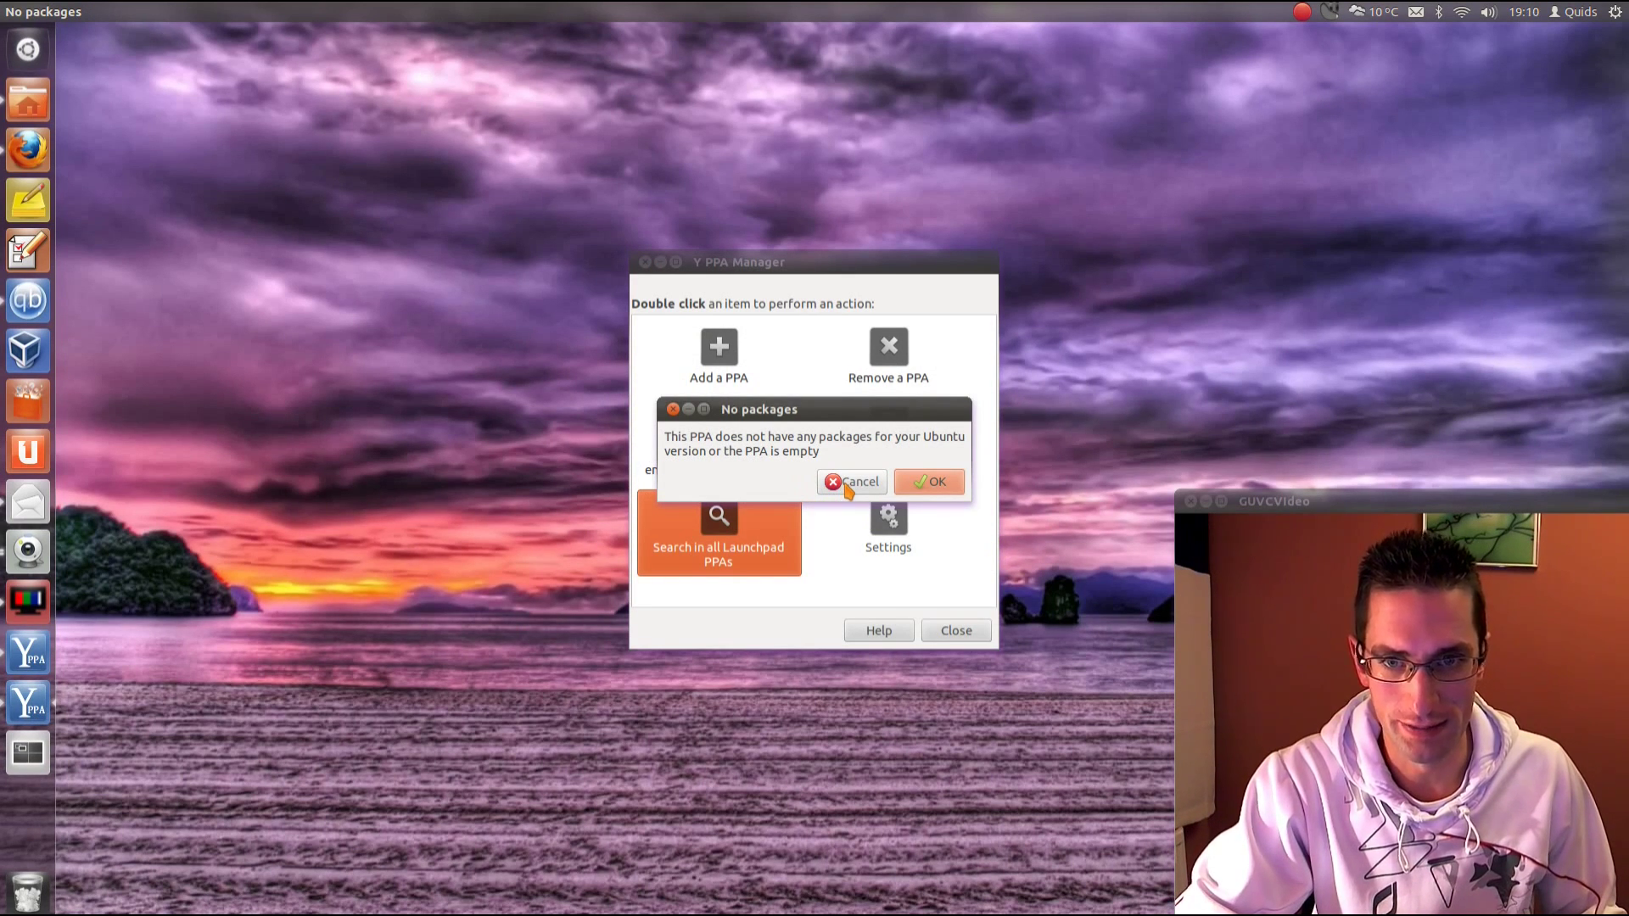
Step: Dismiss the notice and confirm tiheum/equinox offers faenza-icon-theme 1.2
{"action": "left_click", "coordinate": [847, 482]}
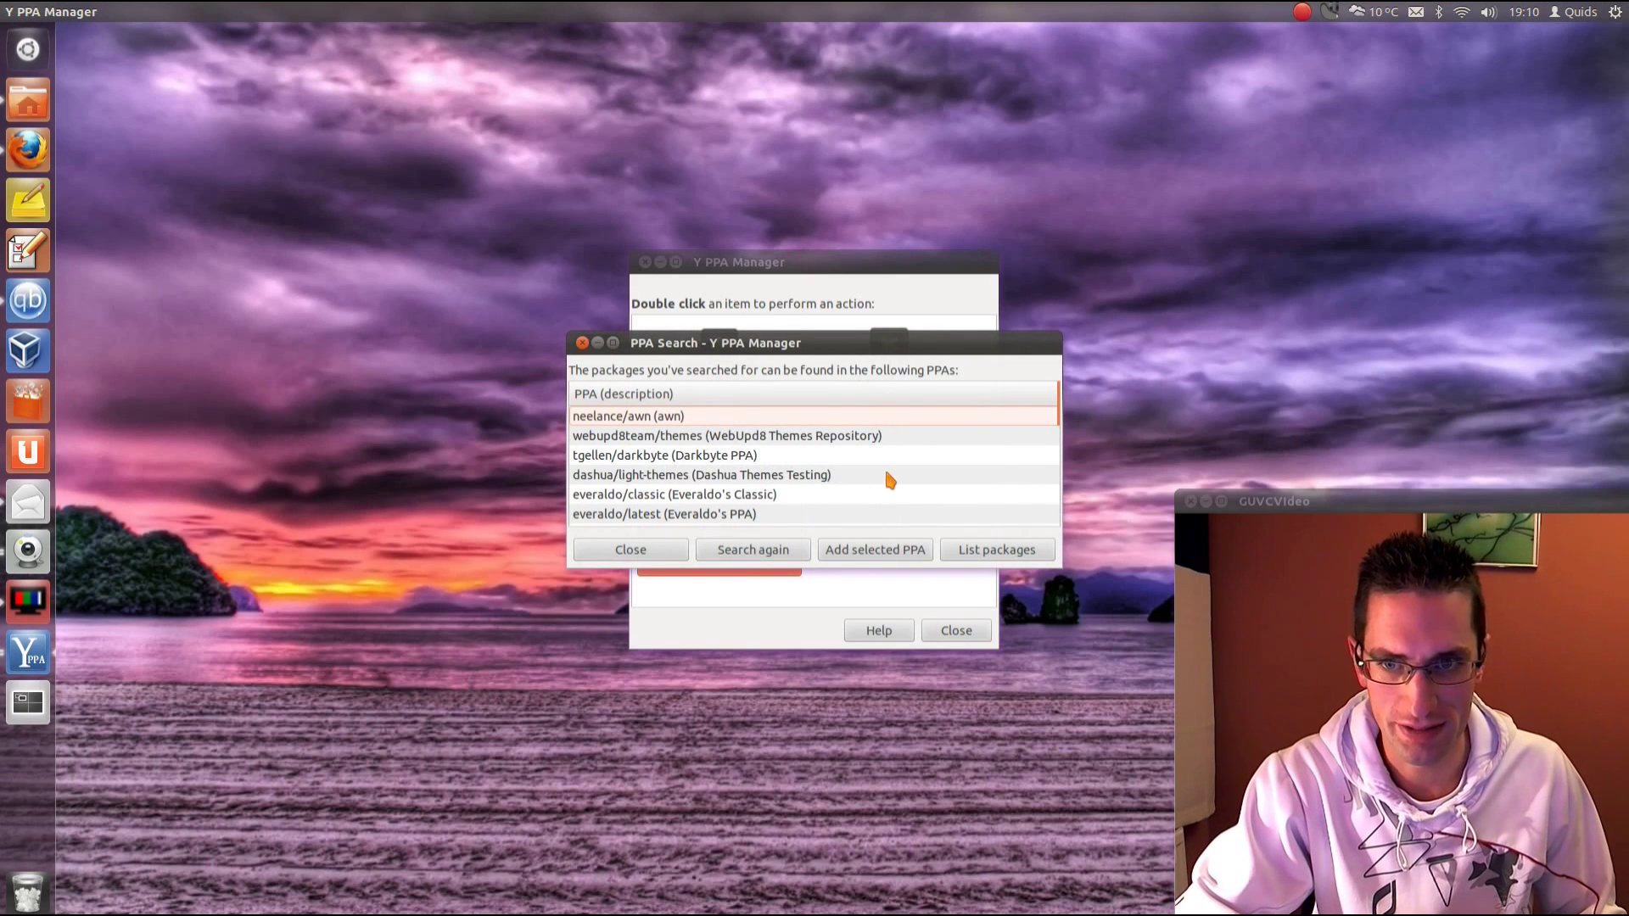
{"action": "scroll", "coordinate": [888, 479], "scroll_direction": "down", "scroll_amount": 5}
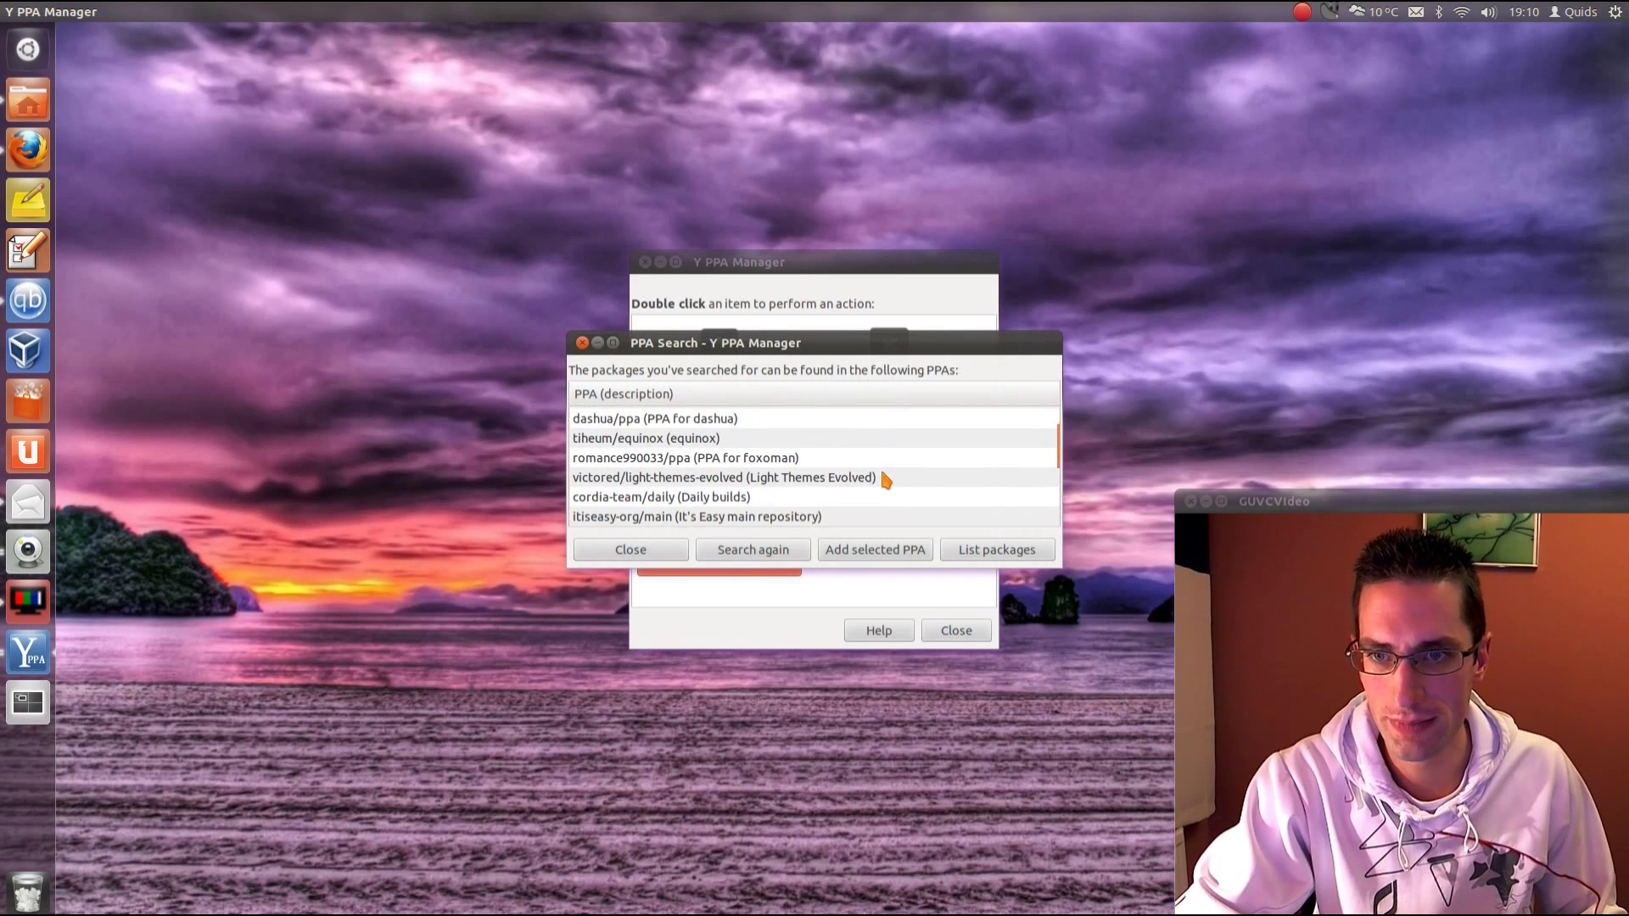
{"action": "left_click", "coordinate": [780, 441]}
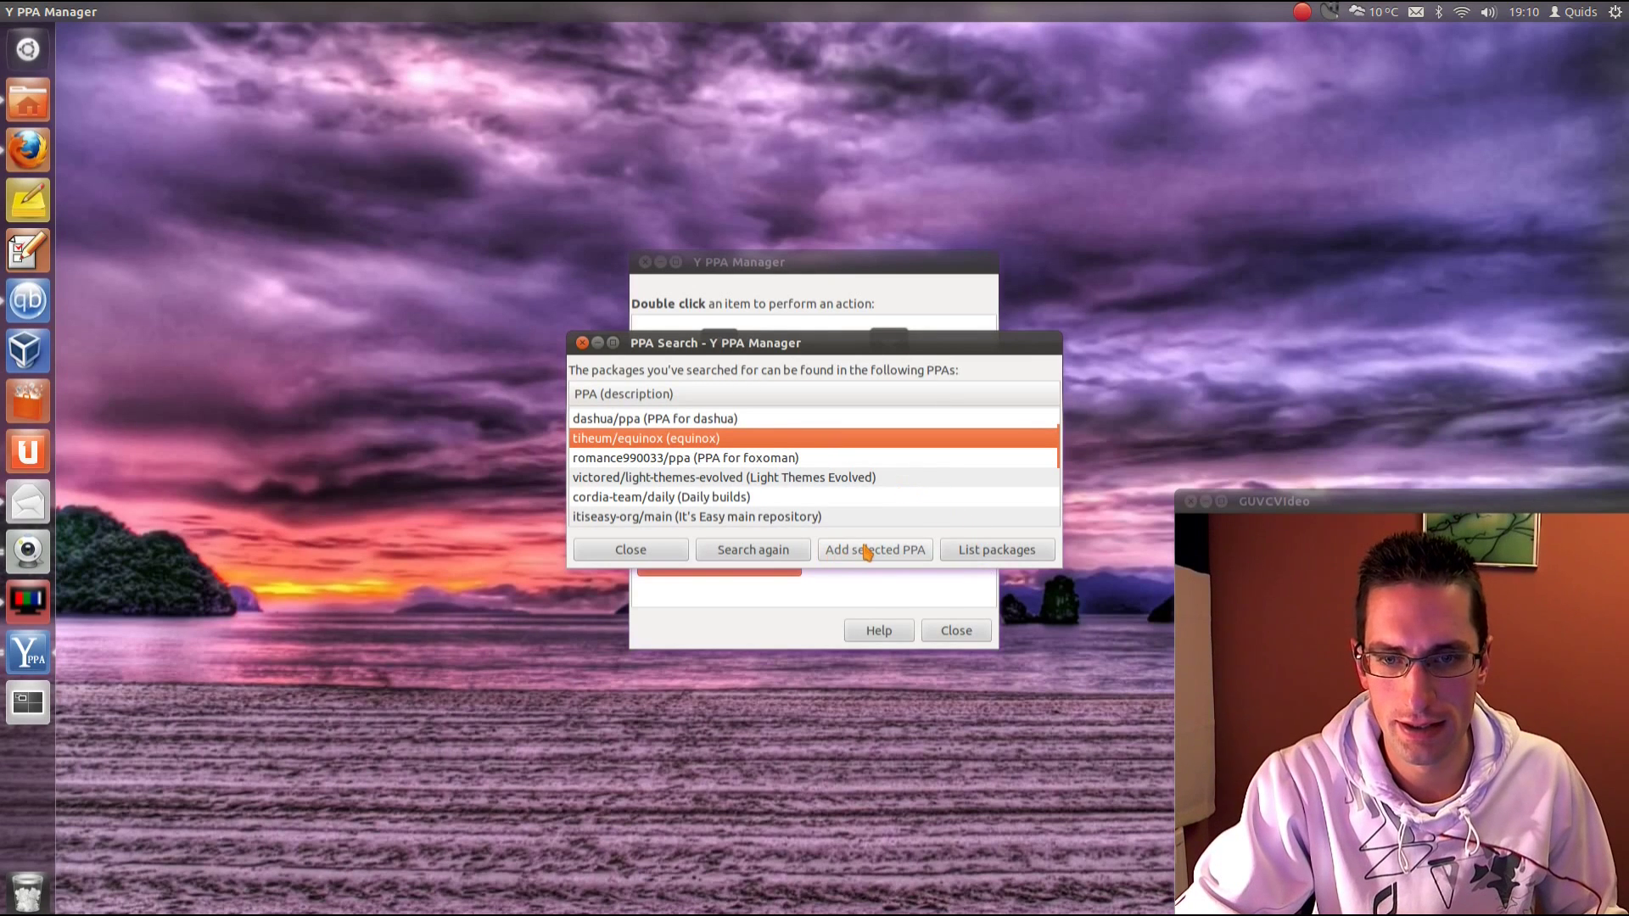
{"action": "left_click", "coordinate": [1023, 549]}
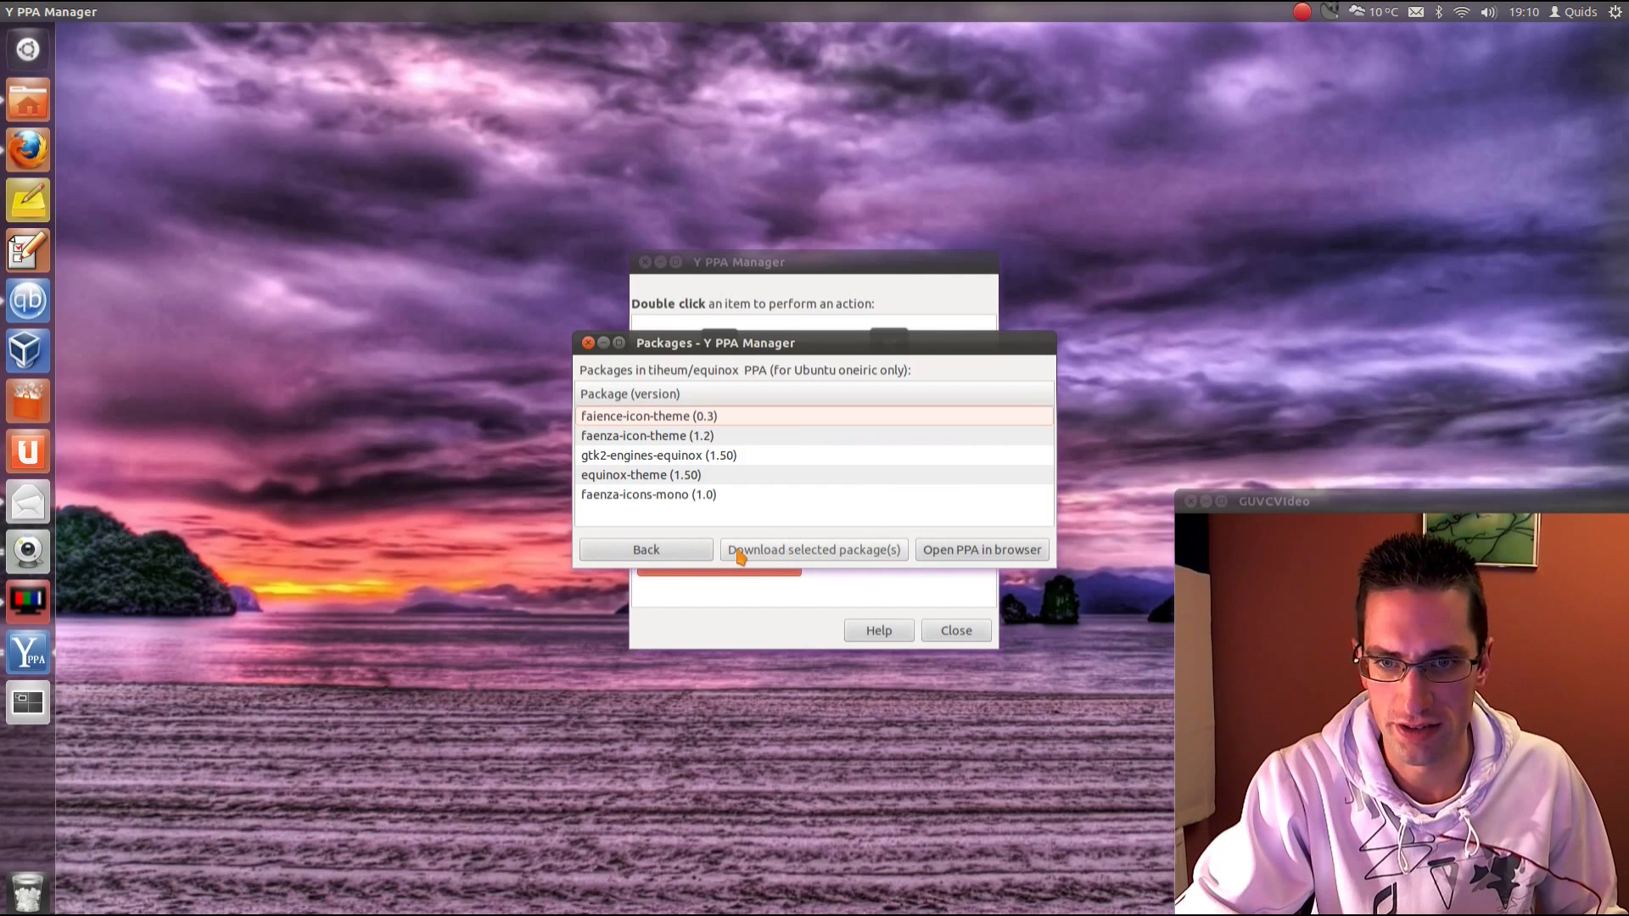
{"action": "left_click", "coordinate": [676, 558]}
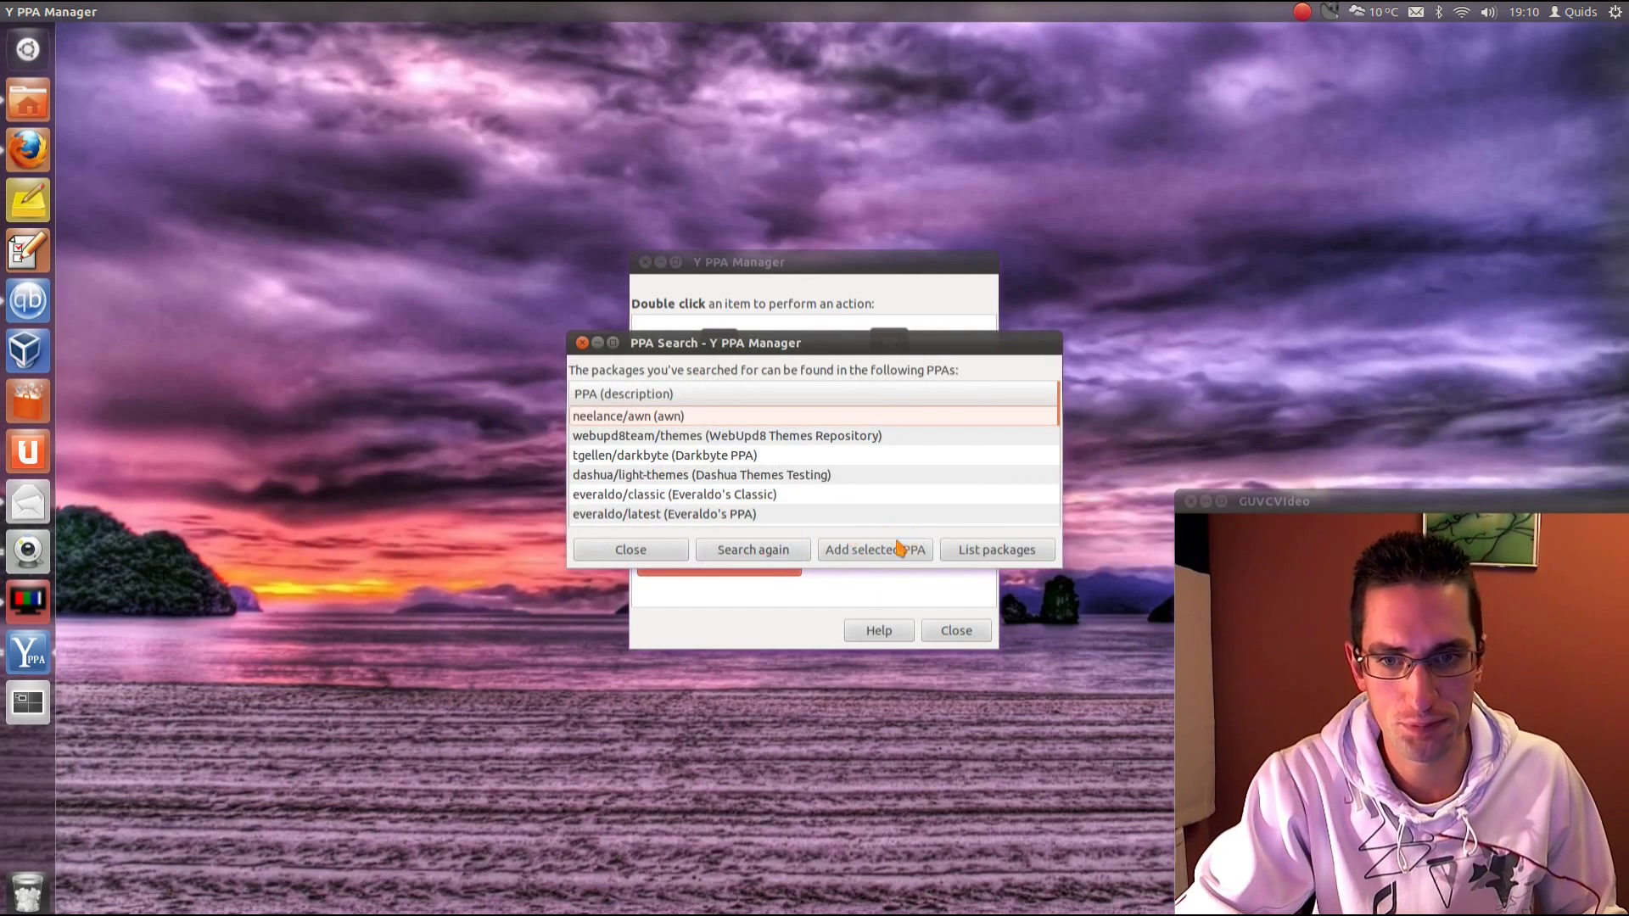
Step: Reselect the tiheum/equinox PPA and add it to the system
{"action": "scroll", "coordinate": [735, 494], "scroll_direction": "down", "scroll_amount": 2}
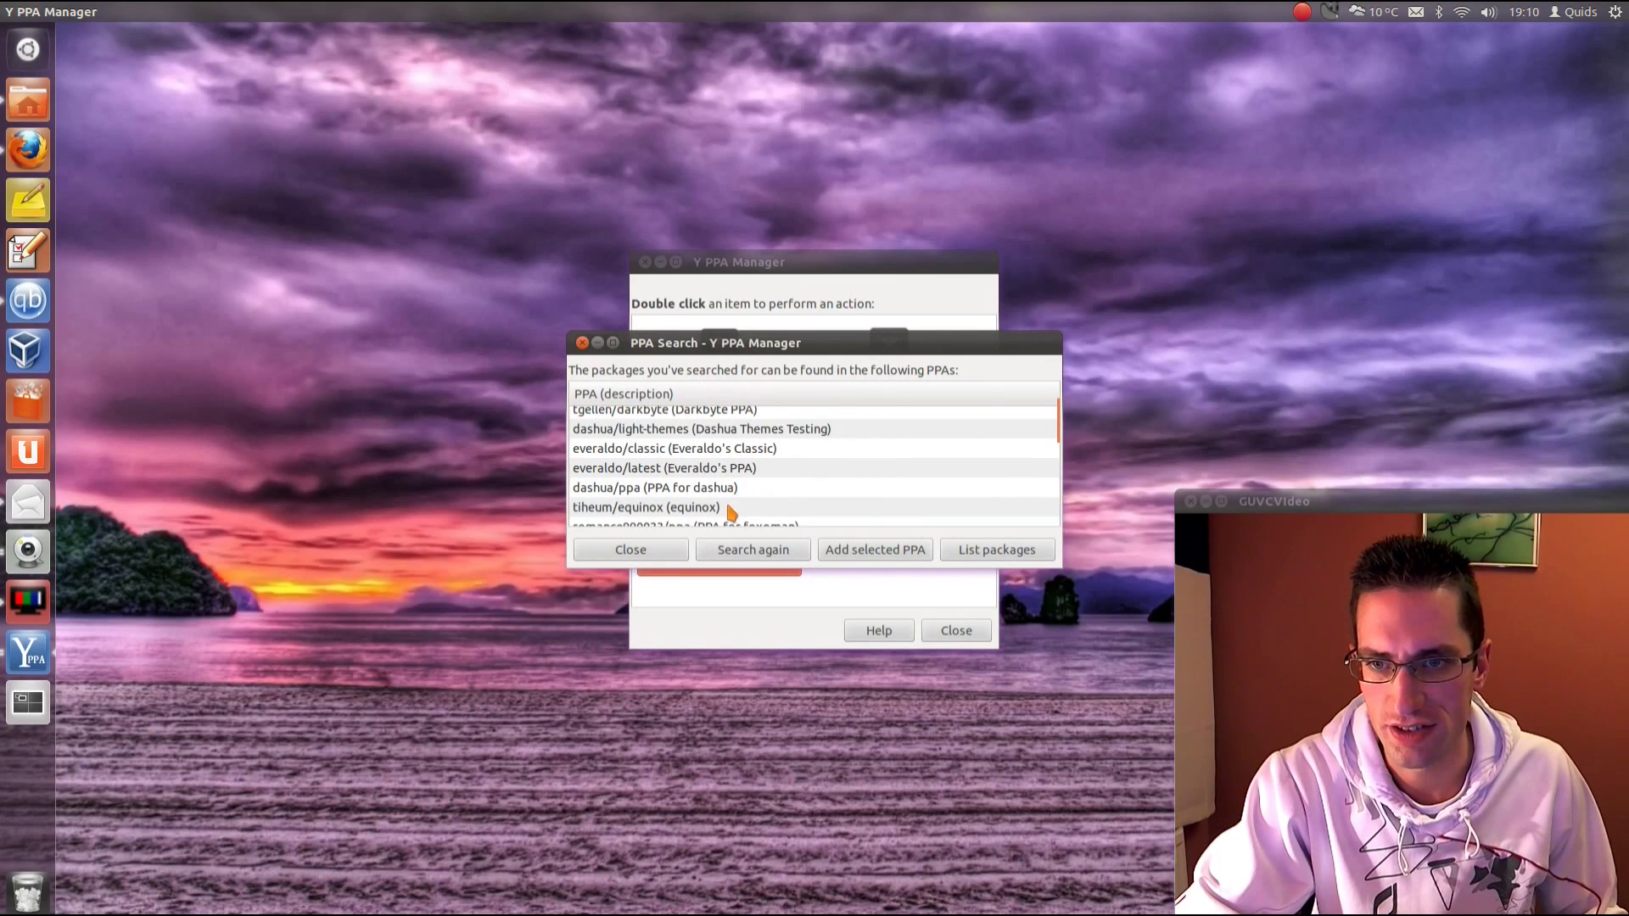
{"action": "left_click", "coordinate": [727, 507]}
{"action": "left_click", "coordinate": [902, 551]}
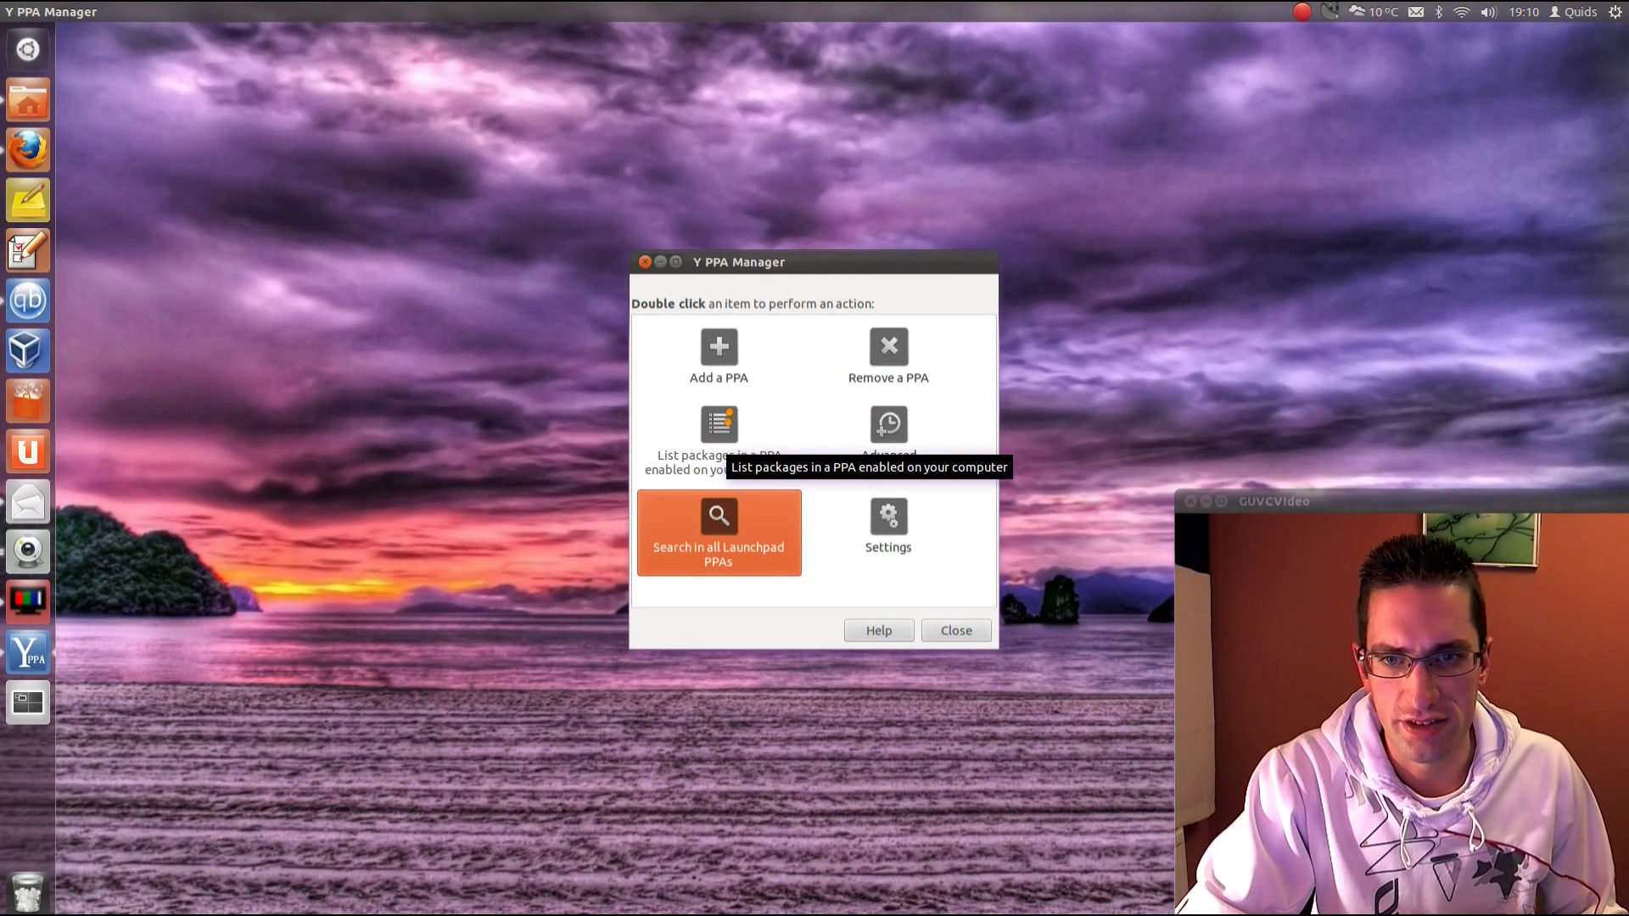
Step: From the enabled PPAs list, show the packages of dreibh-ppa-oneiric
{"action": "left_click", "coordinate": [721, 441]}
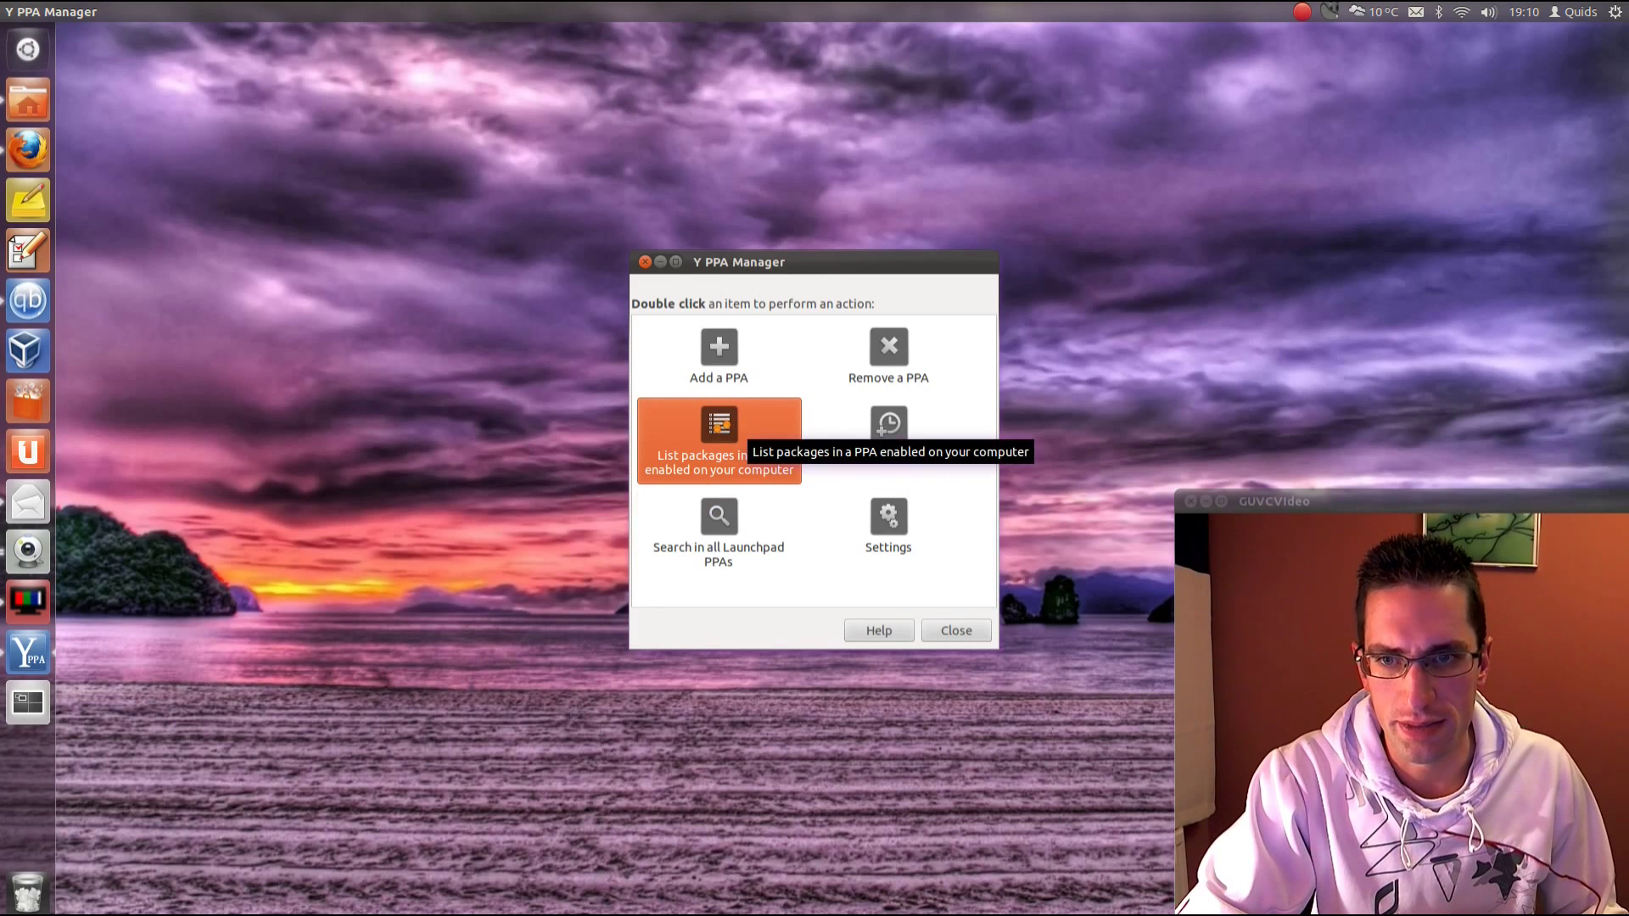
{"action": "double_click", "coordinate": [725, 427]}
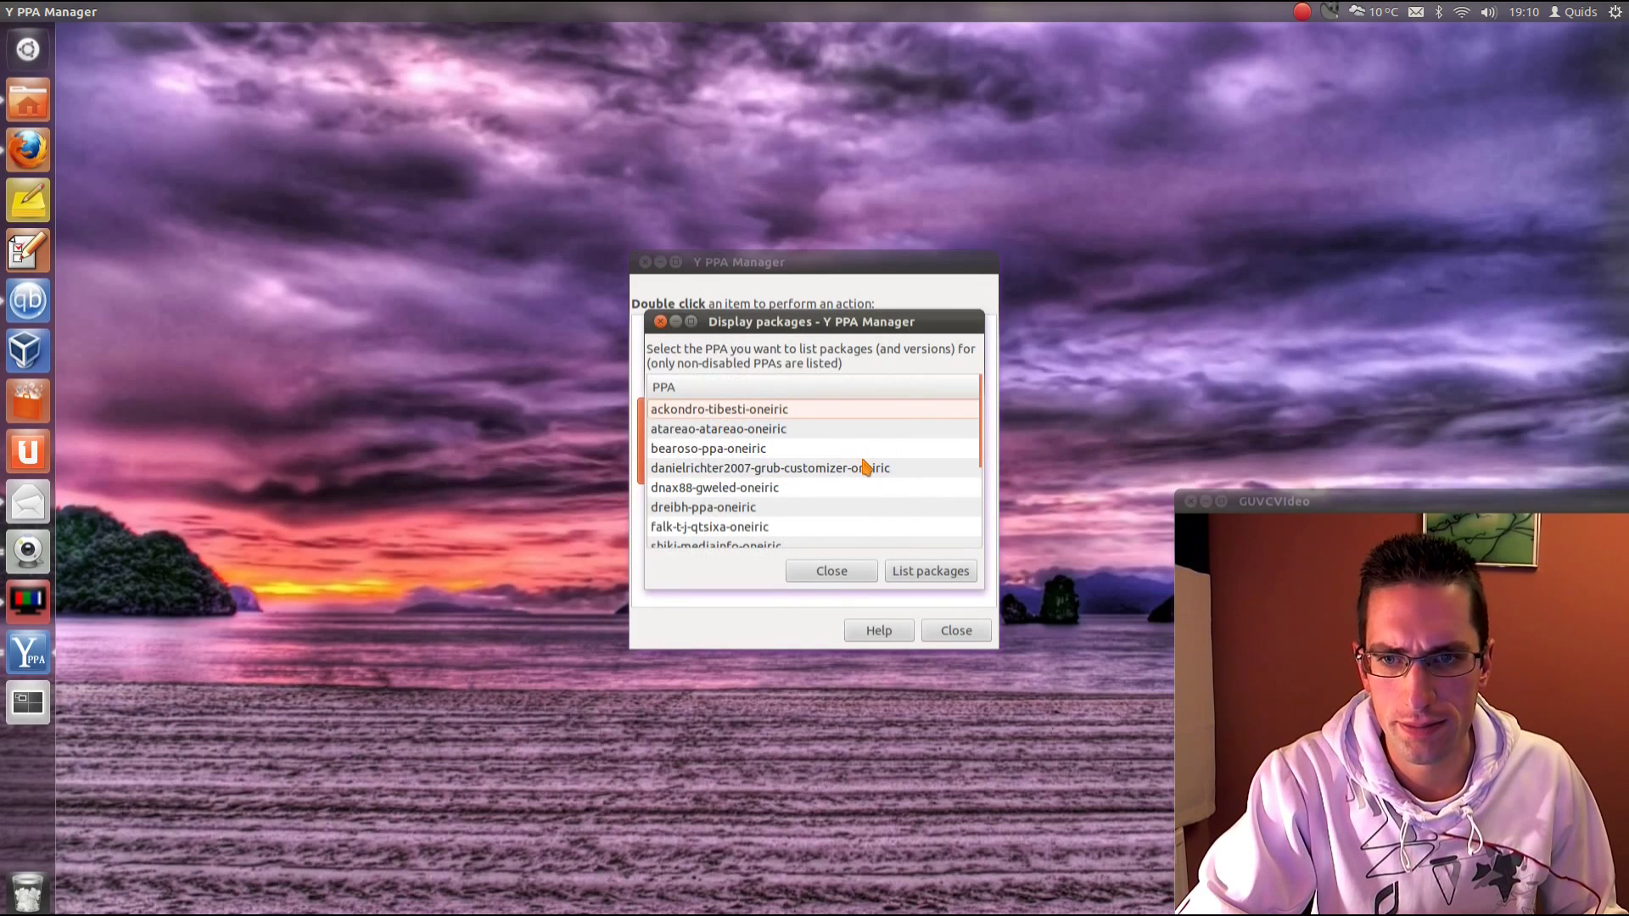
{"action": "scroll", "coordinate": [863, 461], "scroll_direction": "down", "scroll_amount": 2}
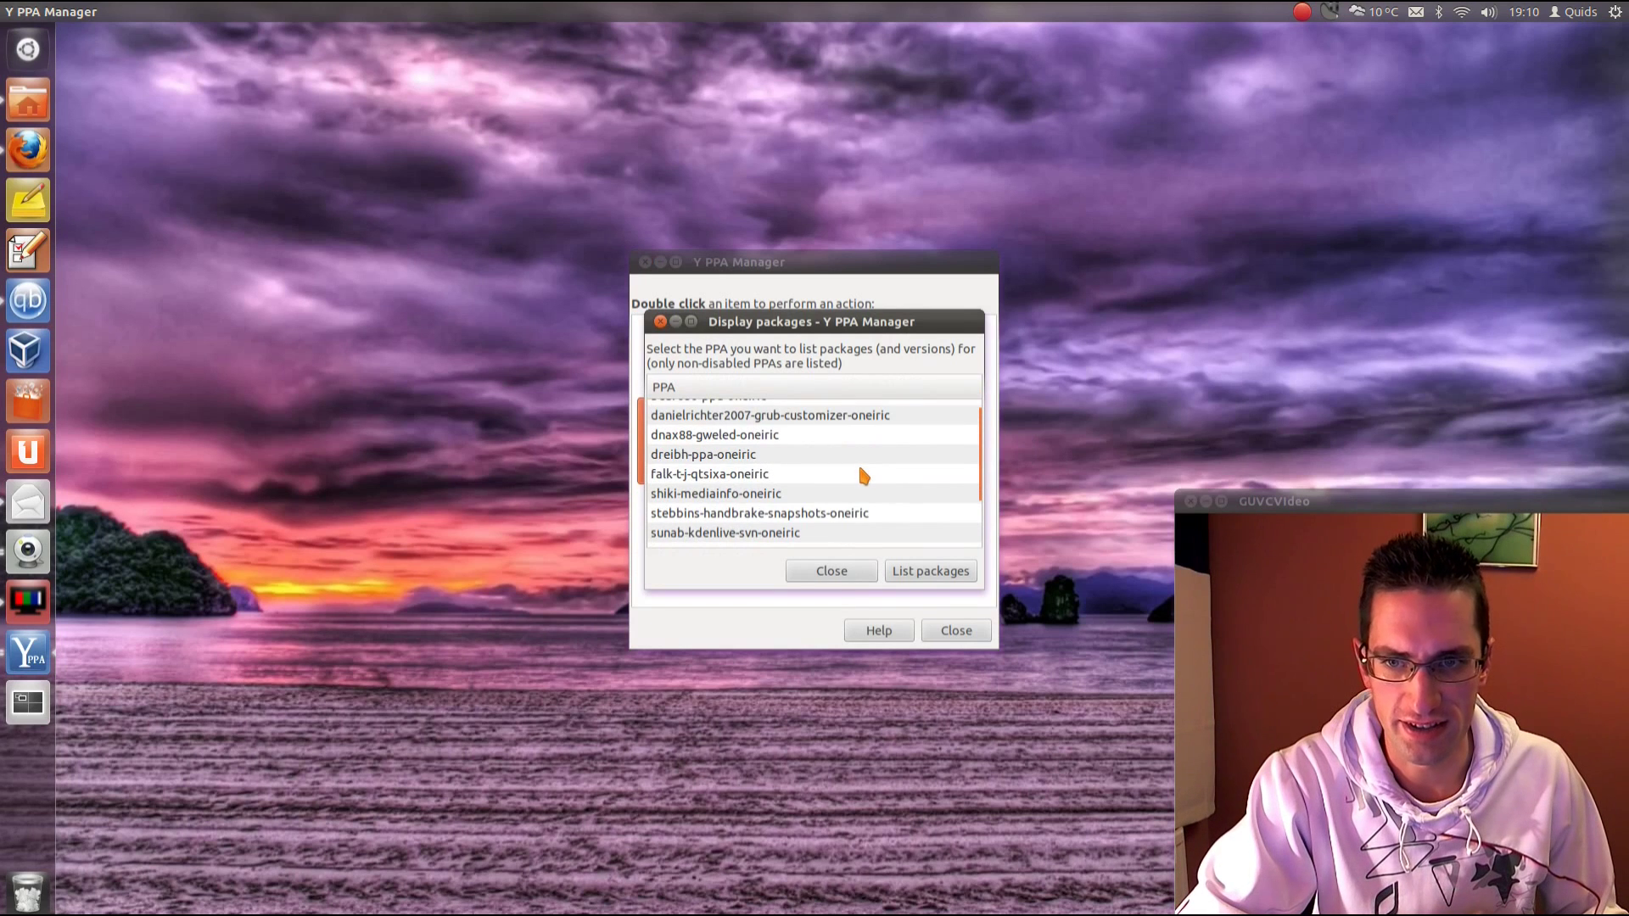
{"action": "left_click", "coordinate": [833, 455]}
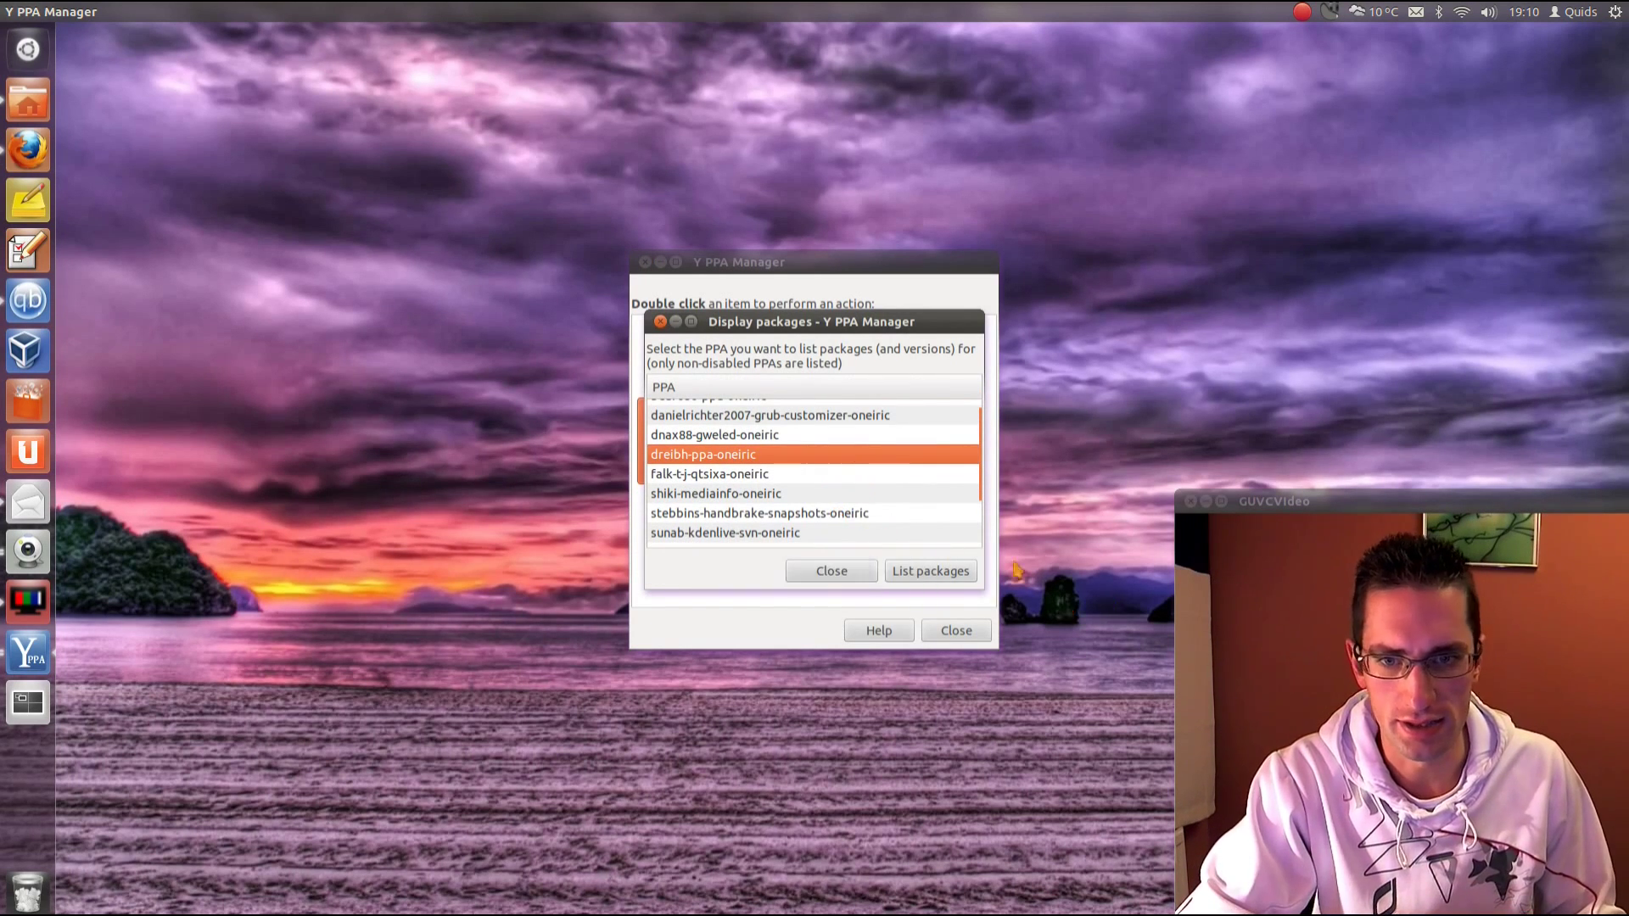
{"action": "left_click", "coordinate": [942, 568]}
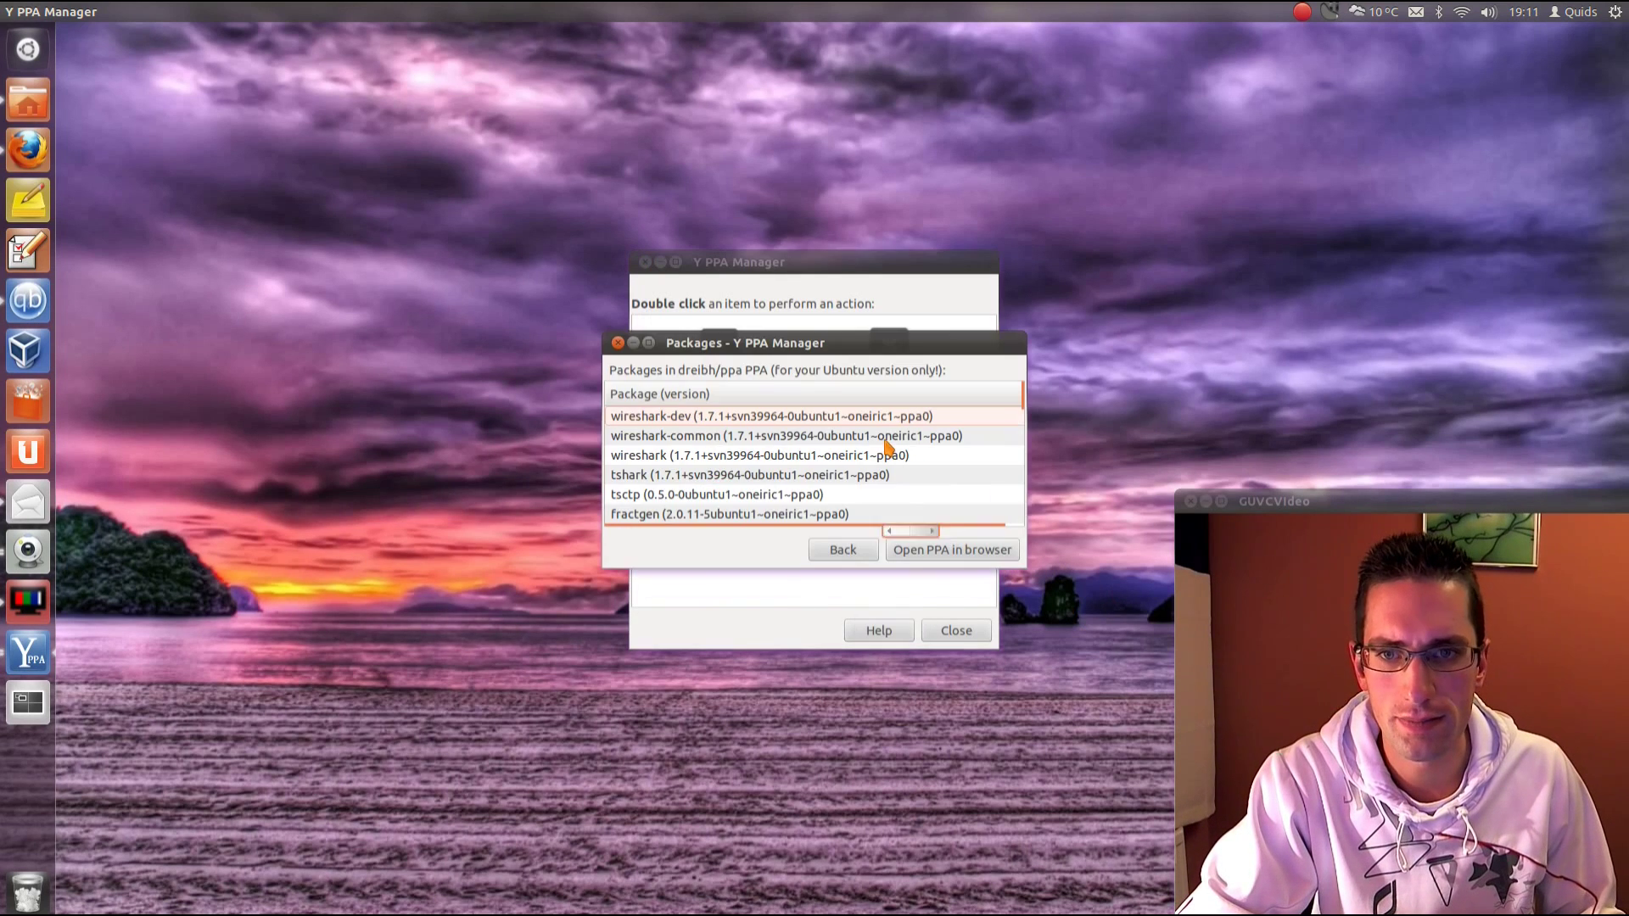
Step: Scroll through the dreibh-ppa-oneiric packages and return to the faenza search results
{"action": "scroll", "coordinate": [889, 452], "scroll_direction": "down", "scroll_amount": 2}
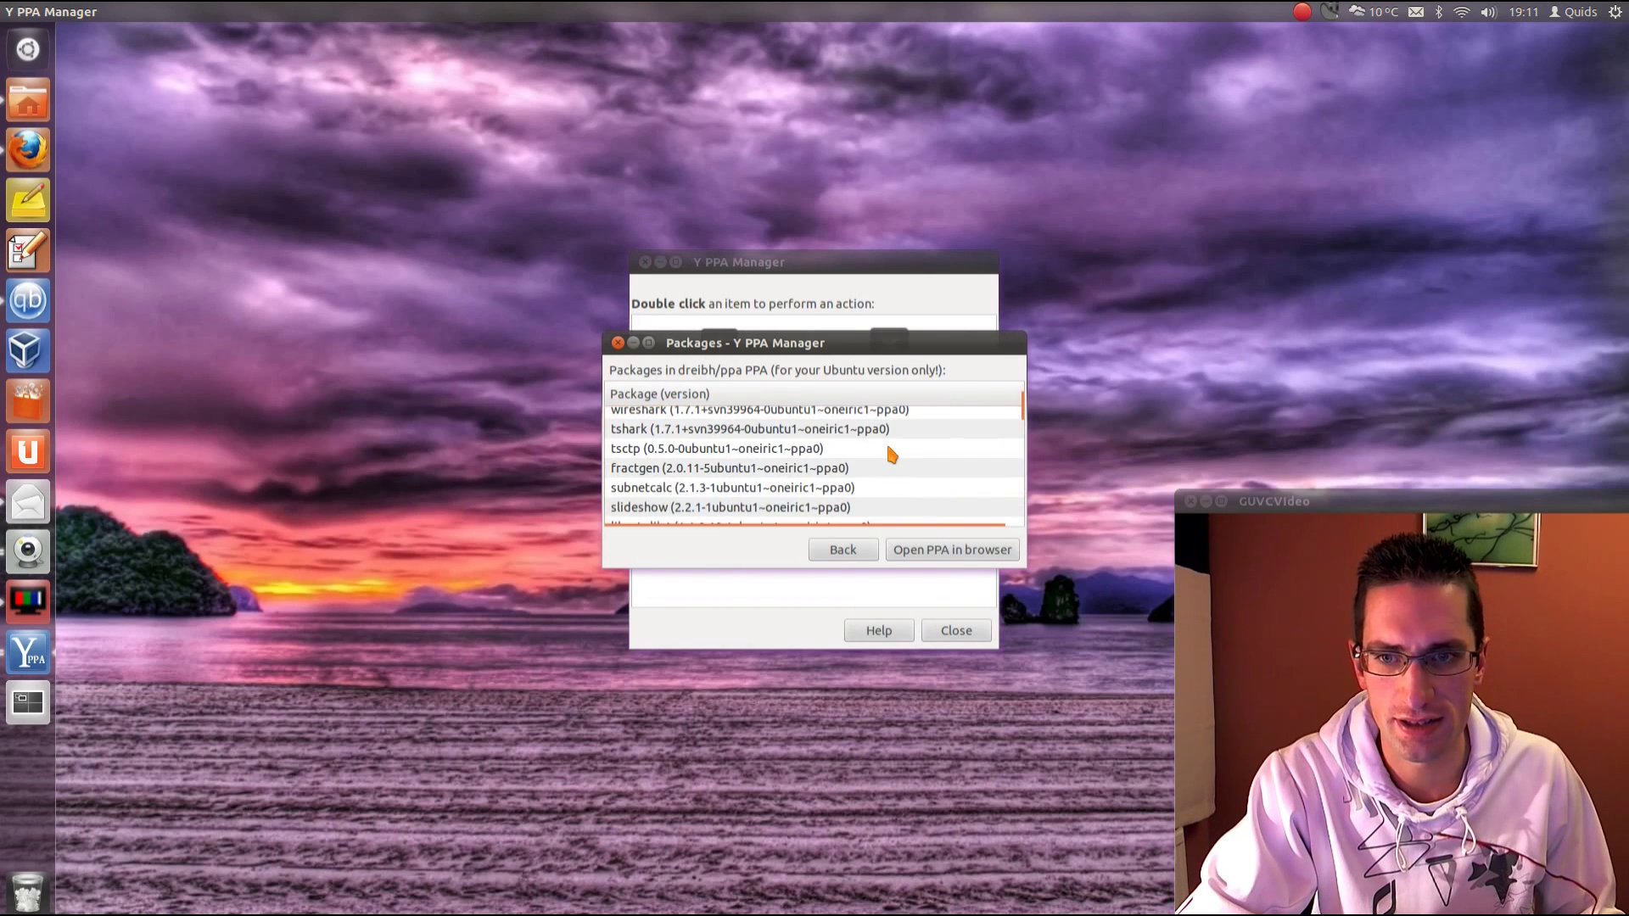
{"action": "scroll", "coordinate": [889, 454], "scroll_direction": "down", "scroll_amount": 2}
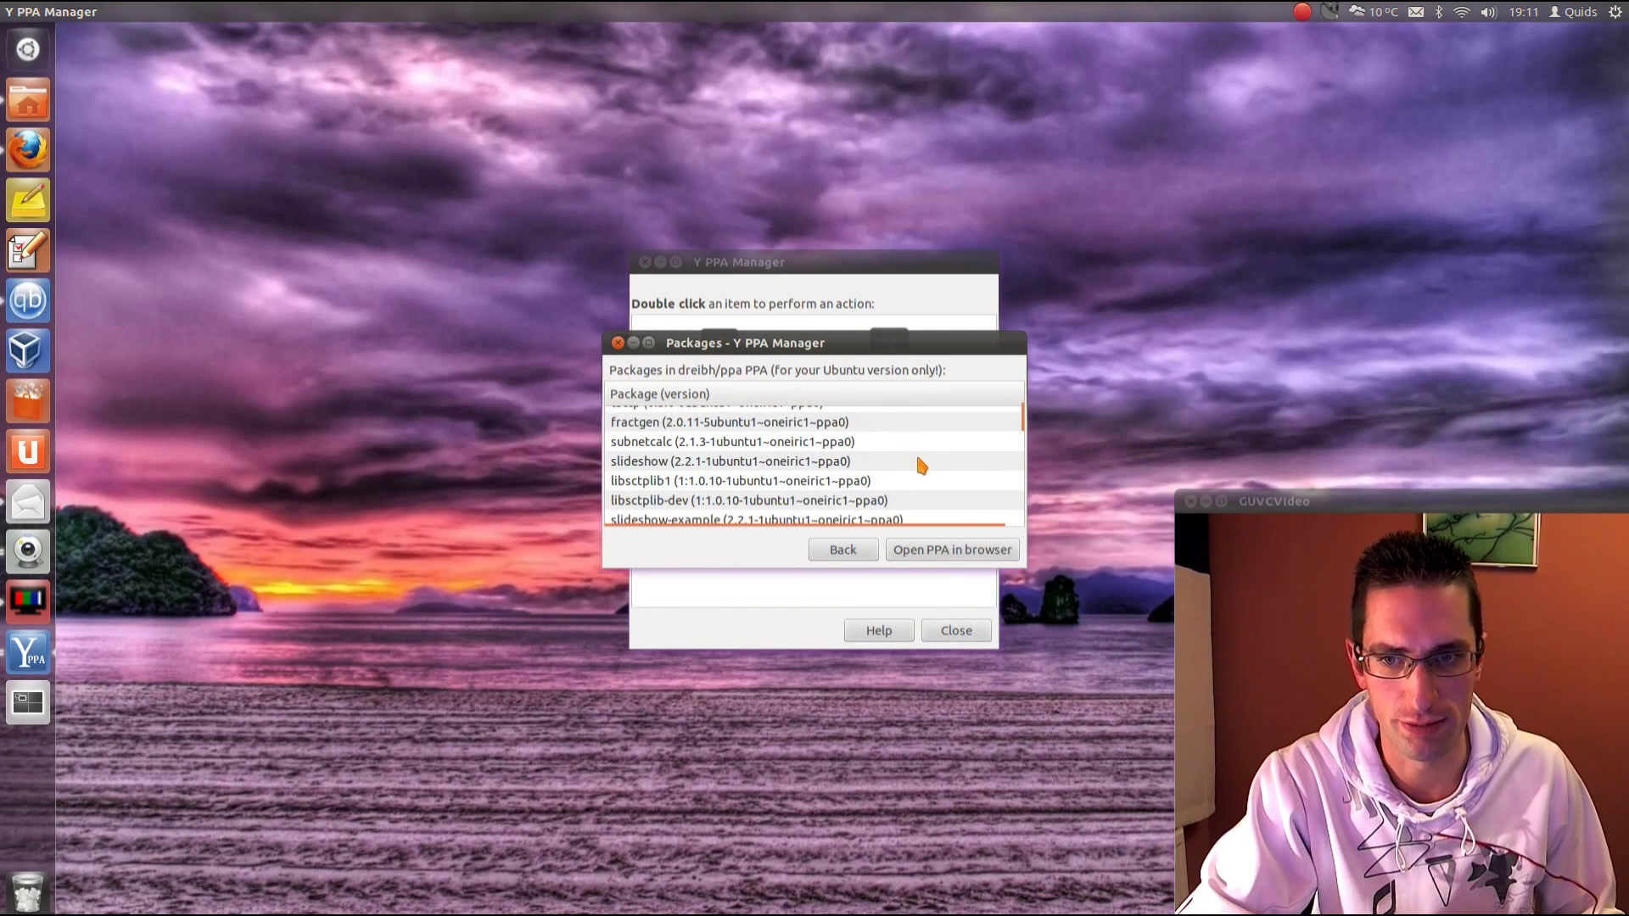
{"action": "scroll", "coordinate": [918, 465], "scroll_direction": "down", "scroll_amount": 6}
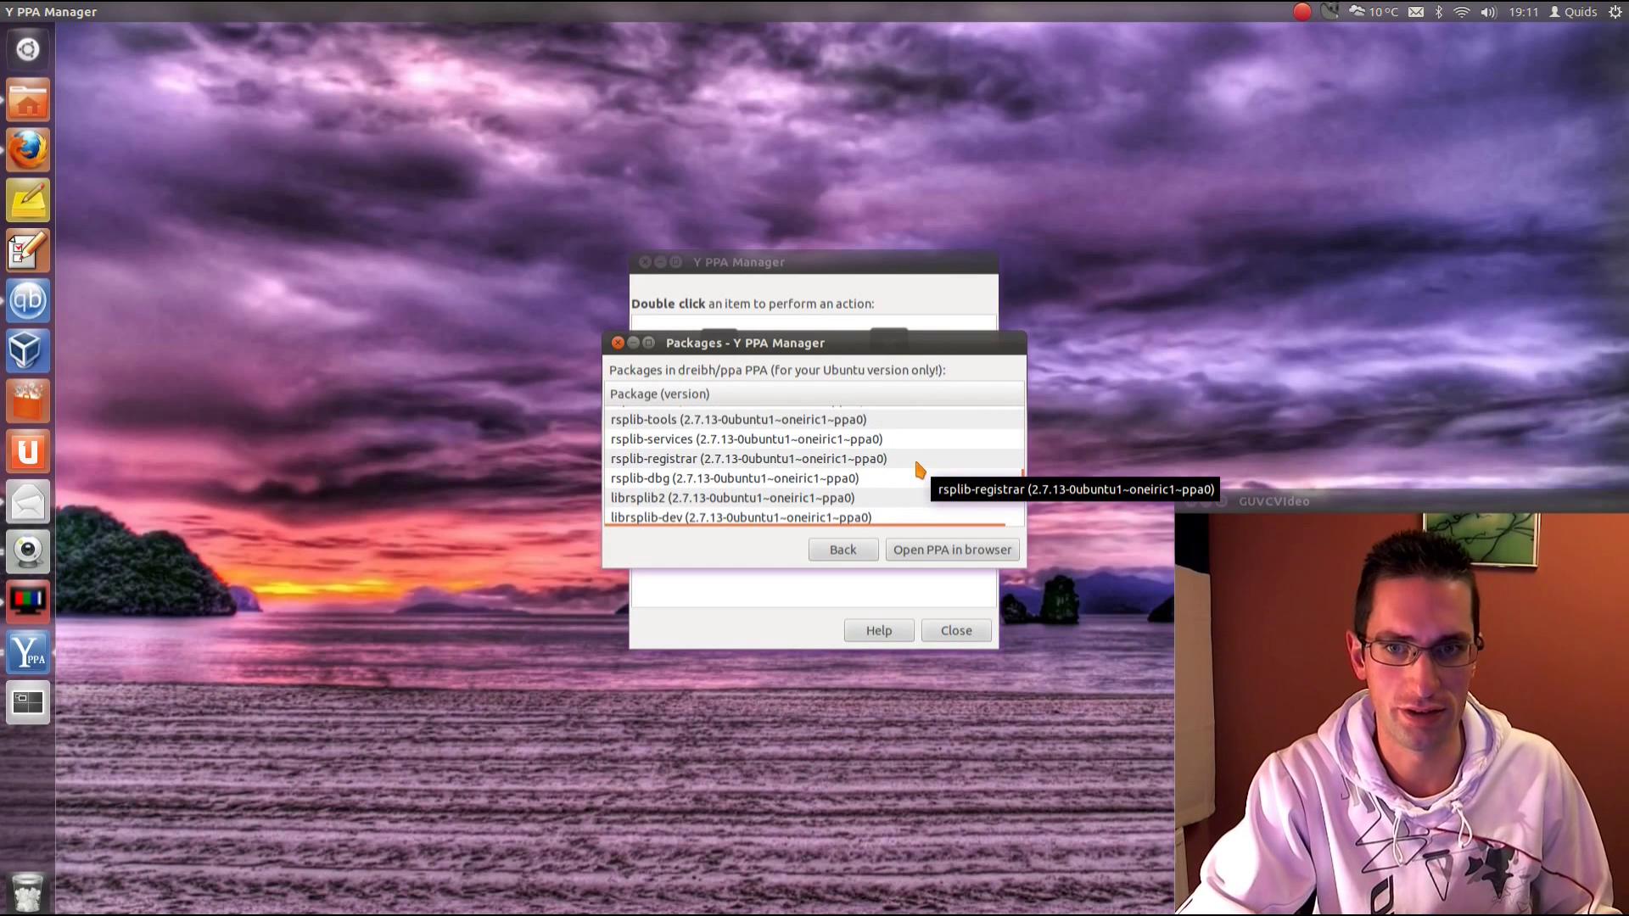
{"action": "left_click", "coordinate": [842, 551]}
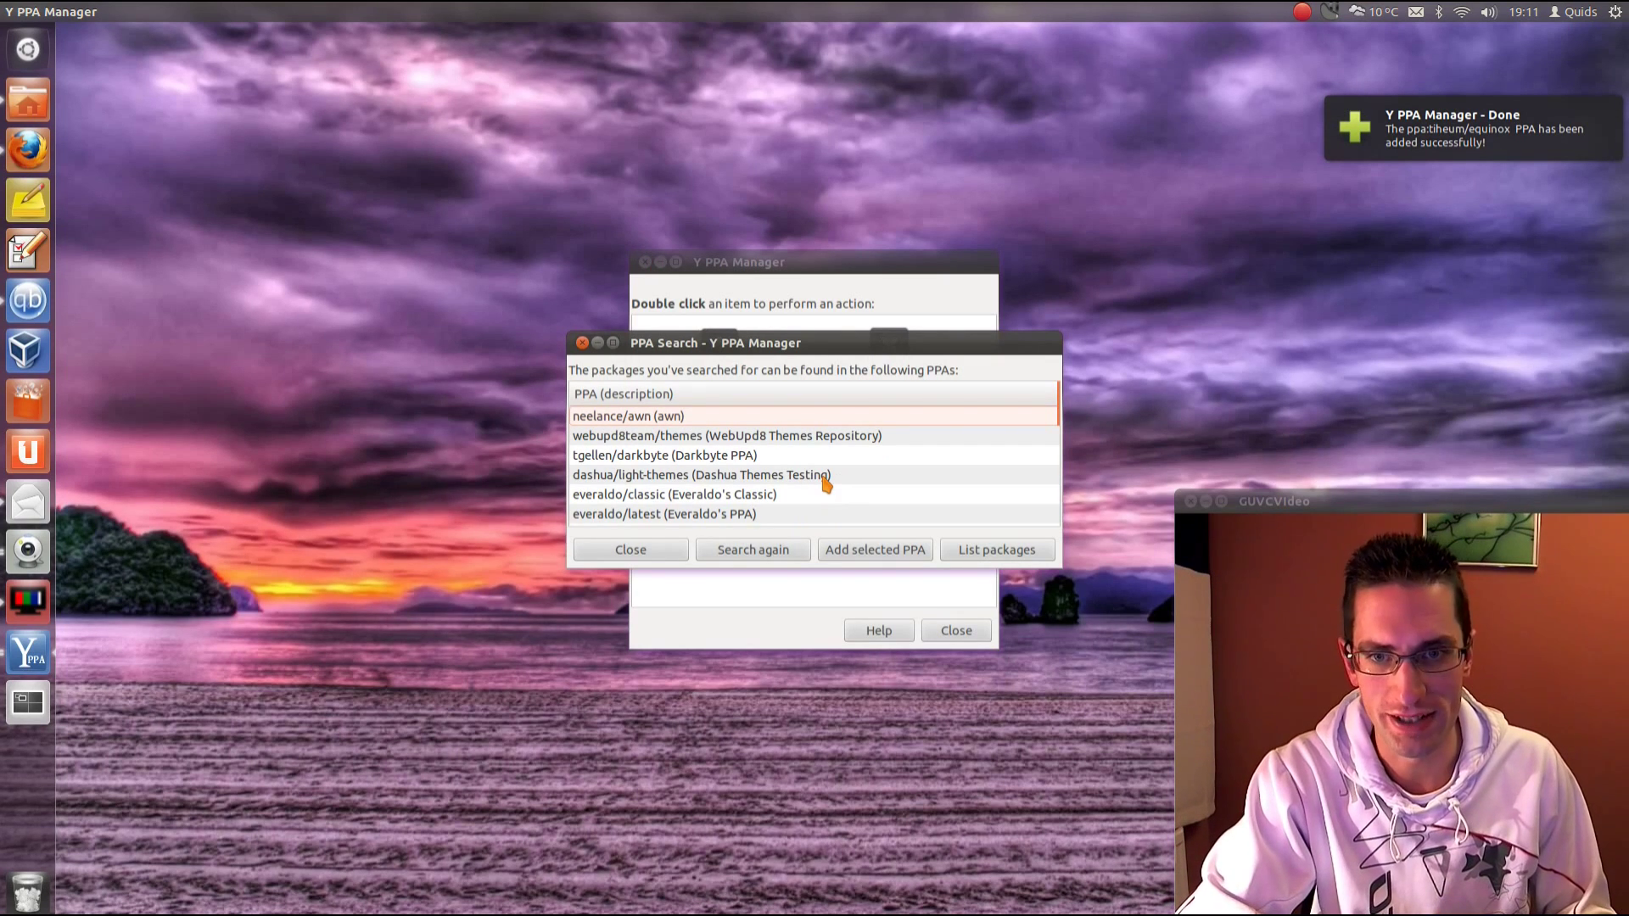
Step: Close the search results, review PPA-Purge and Ubuntu Indicator settings without saving, then exit
{"action": "left_click", "coordinate": [631, 550]}
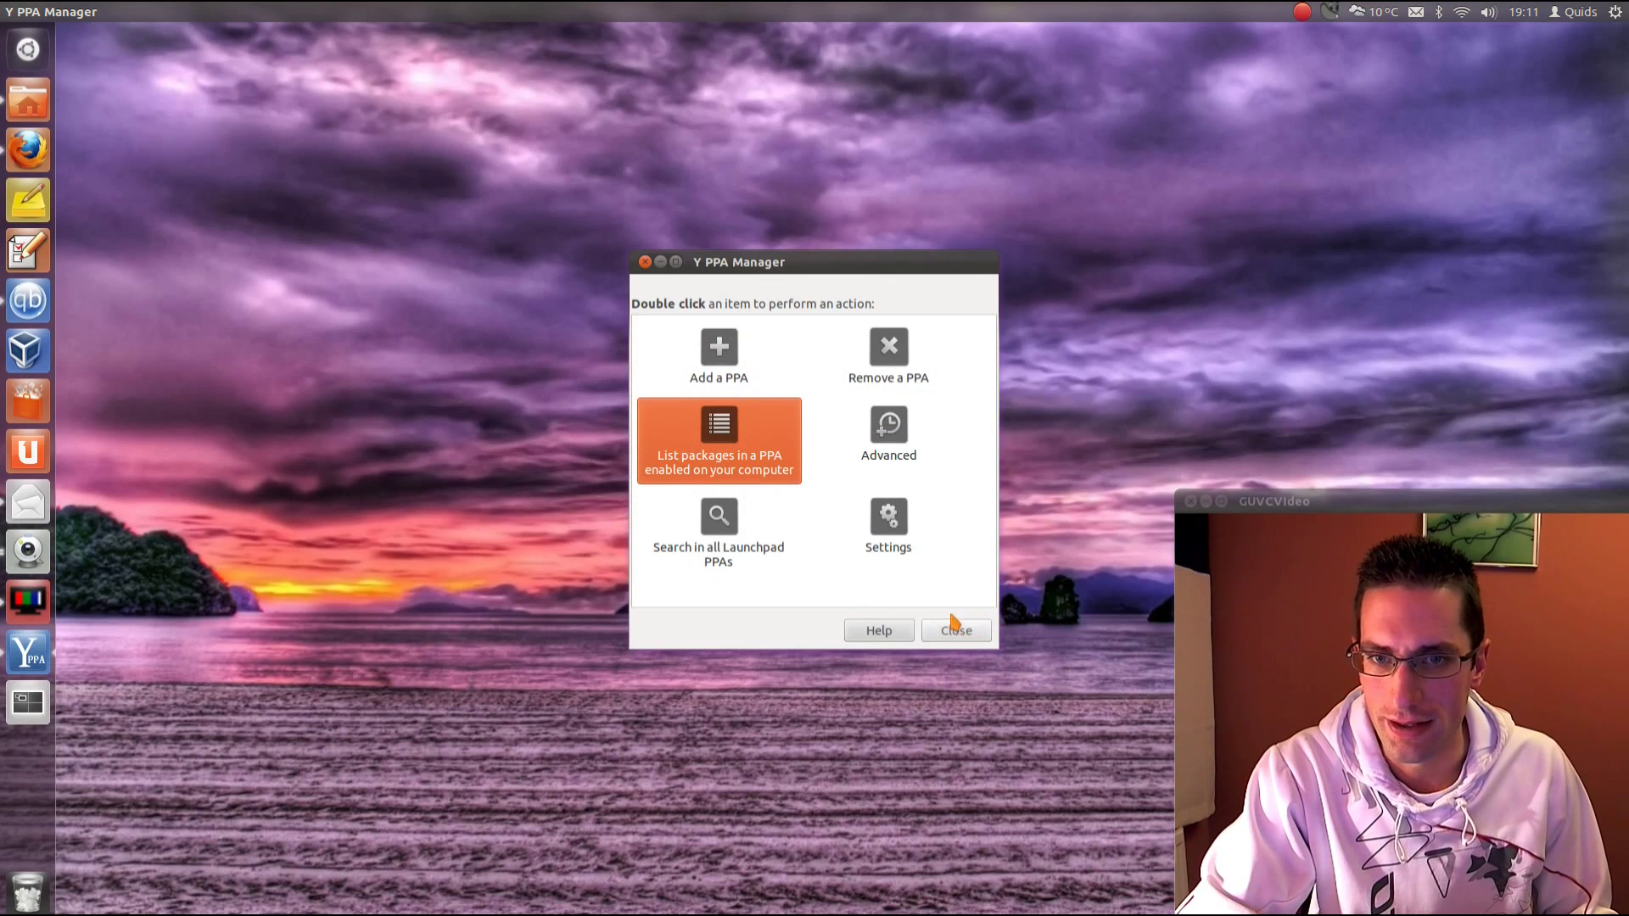
{"action": "double_click", "coordinate": [889, 520]}
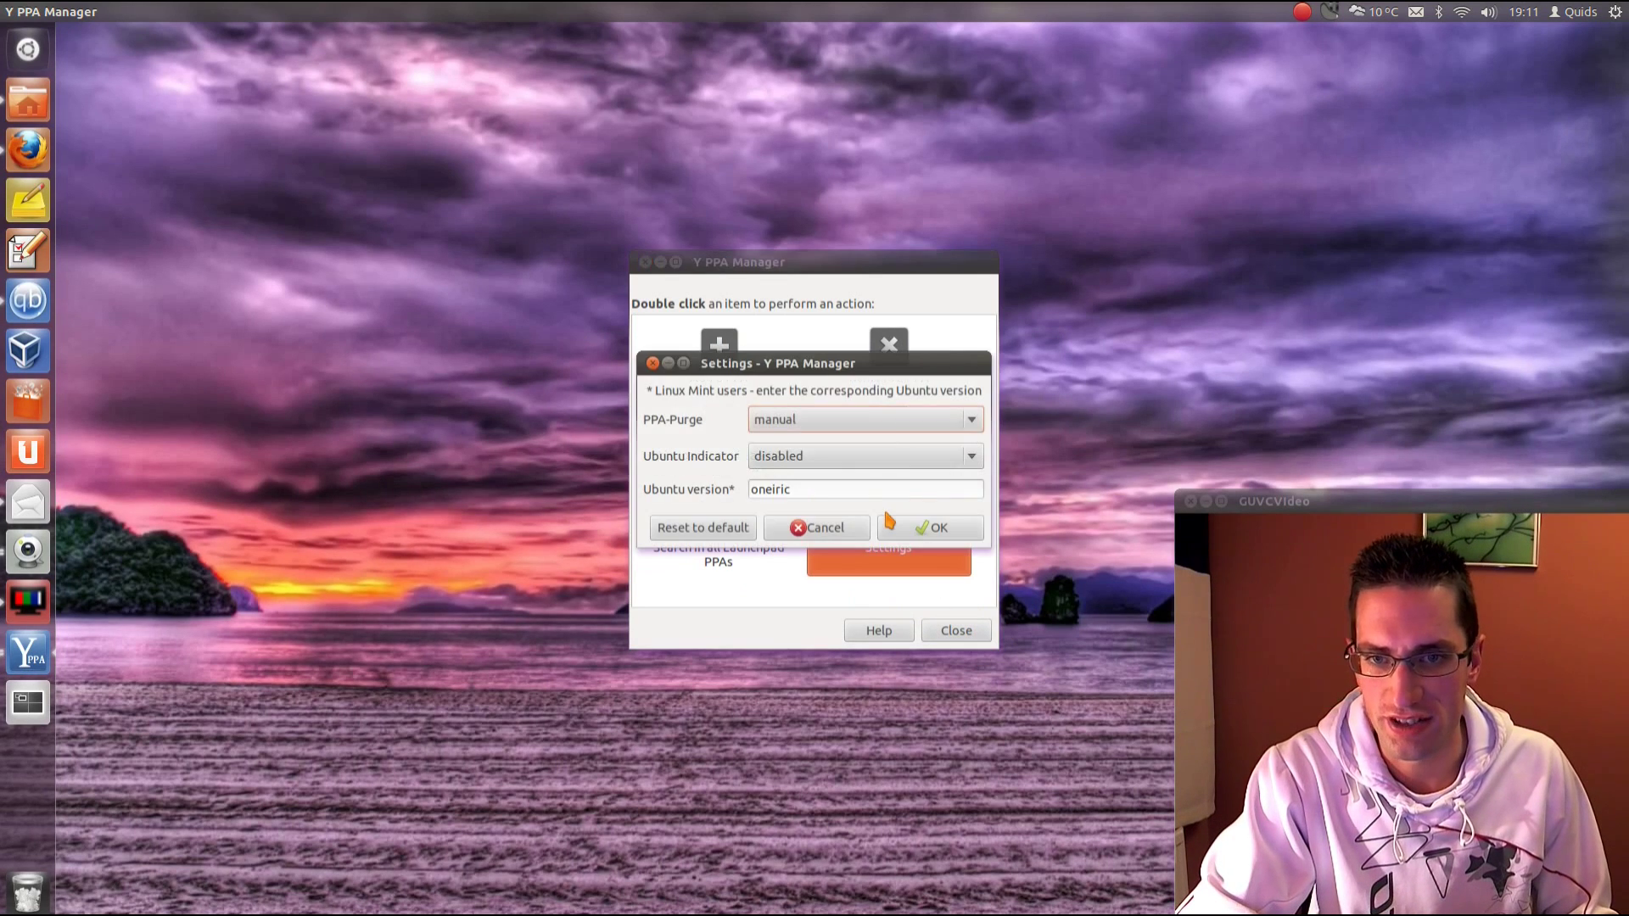
{"action": "left_click", "coordinate": [905, 428]}
{"action": "left_click", "coordinate": [905, 430]}
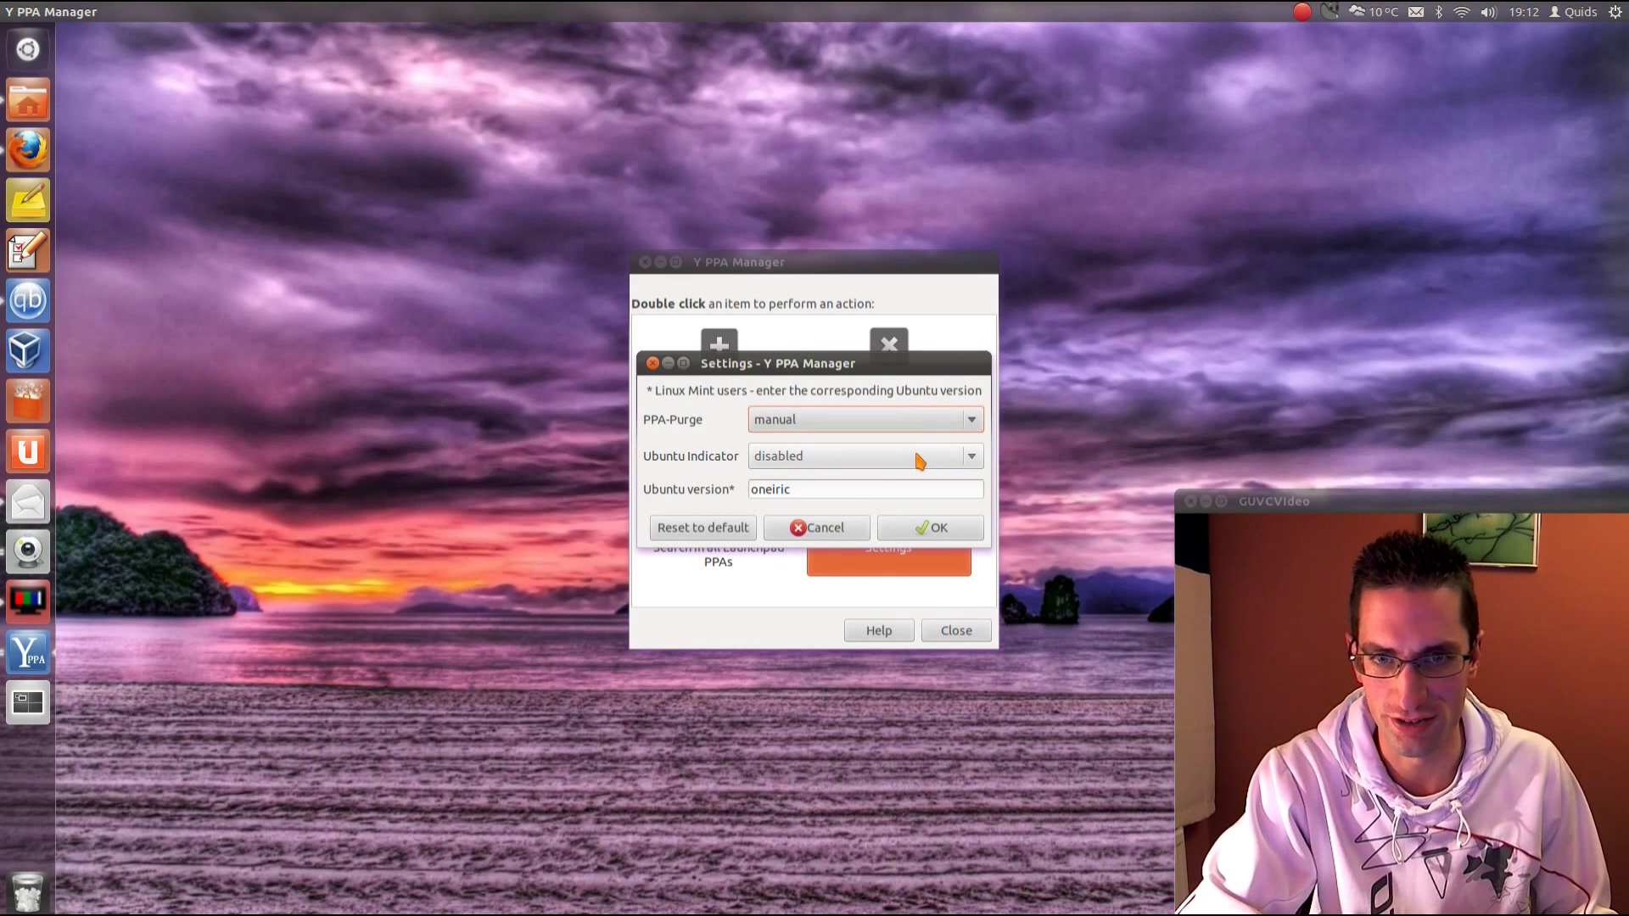
{"action": "left_click", "coordinate": [959, 458]}
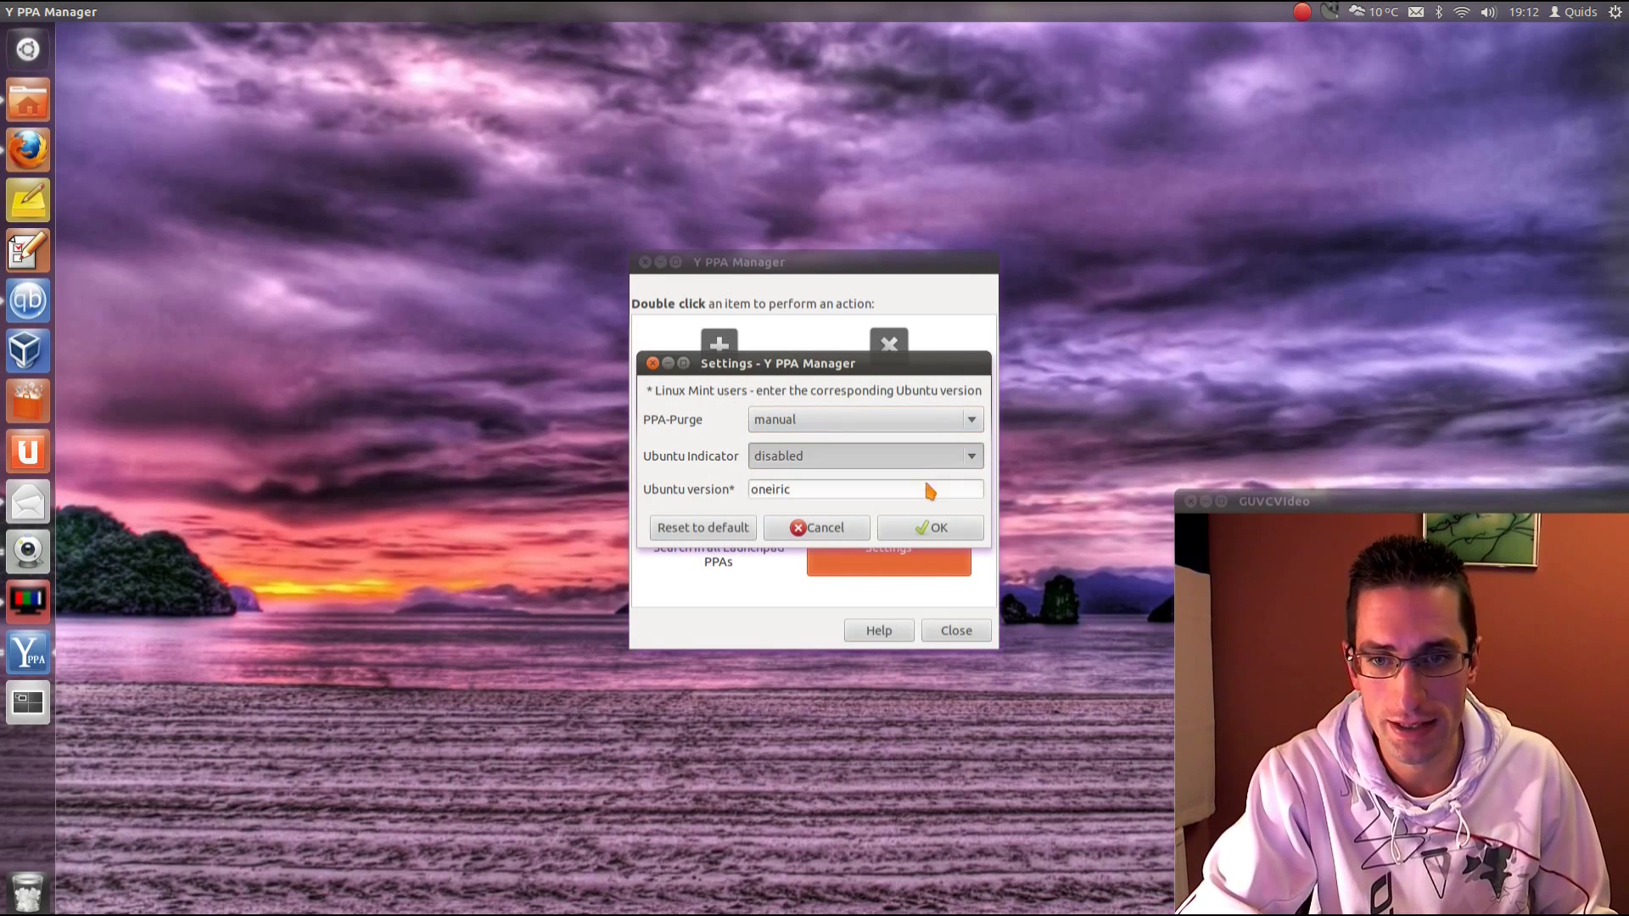
{"action": "left_click", "coordinate": [840, 532]}
{"action": "left_click", "coordinate": [956, 630]}
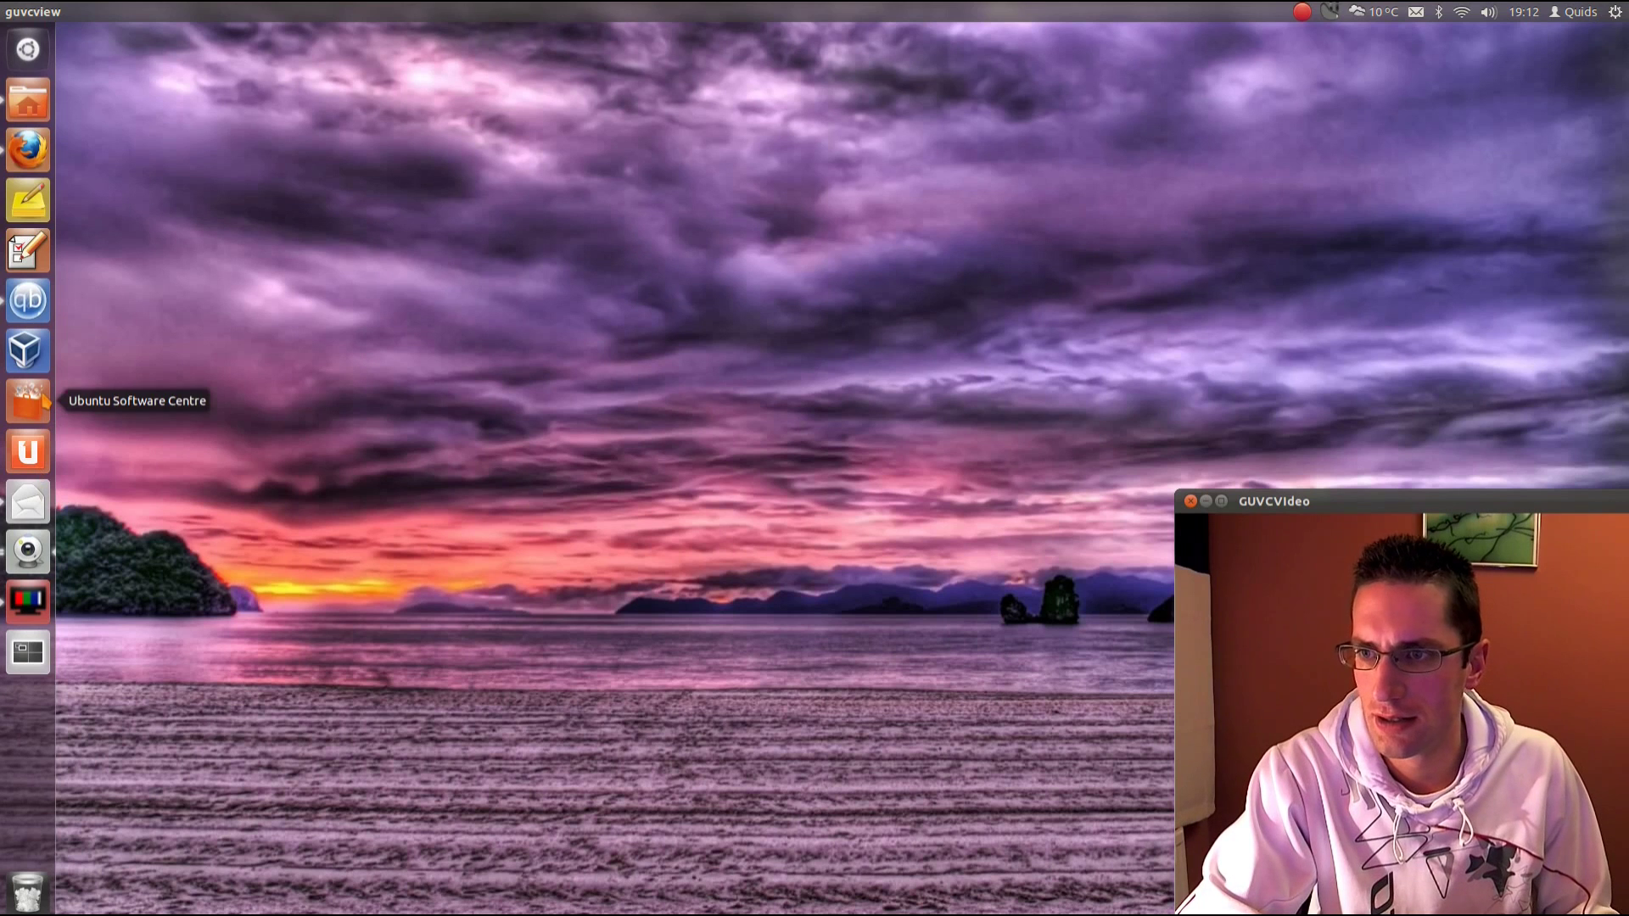
Step: Launch Ubuntu Software Centre and filter All Software to the equinox PPA
{"action": "left_click", "coordinate": [28, 400]}
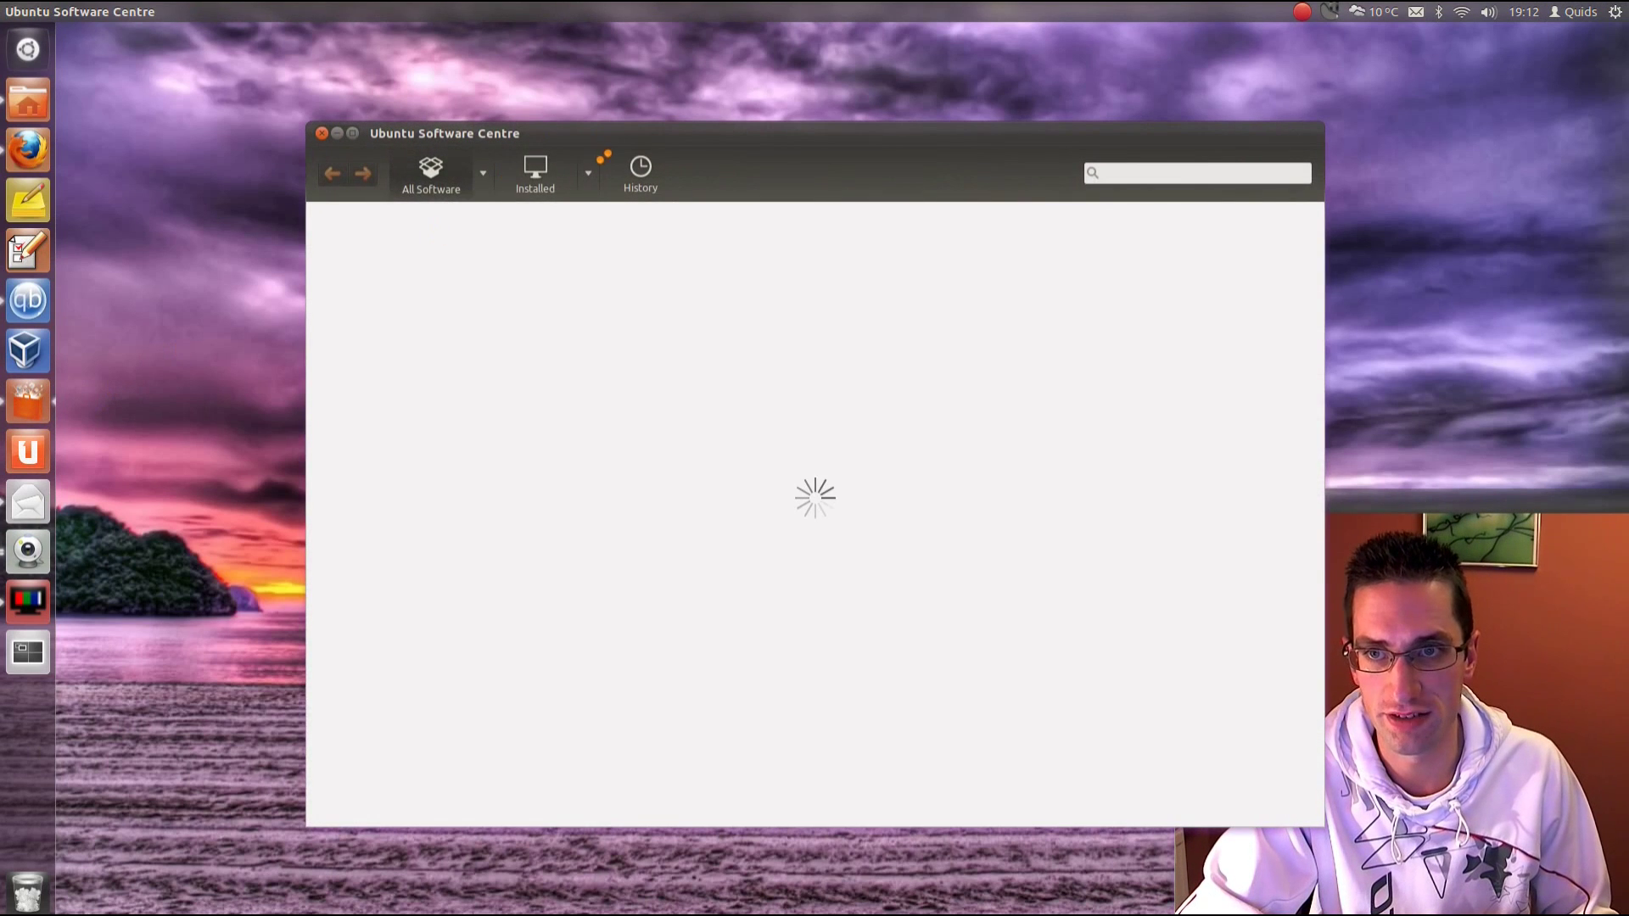
{"action": "left_click_drag", "start_coordinate": [661, 150], "coordinate": [528, 143]}
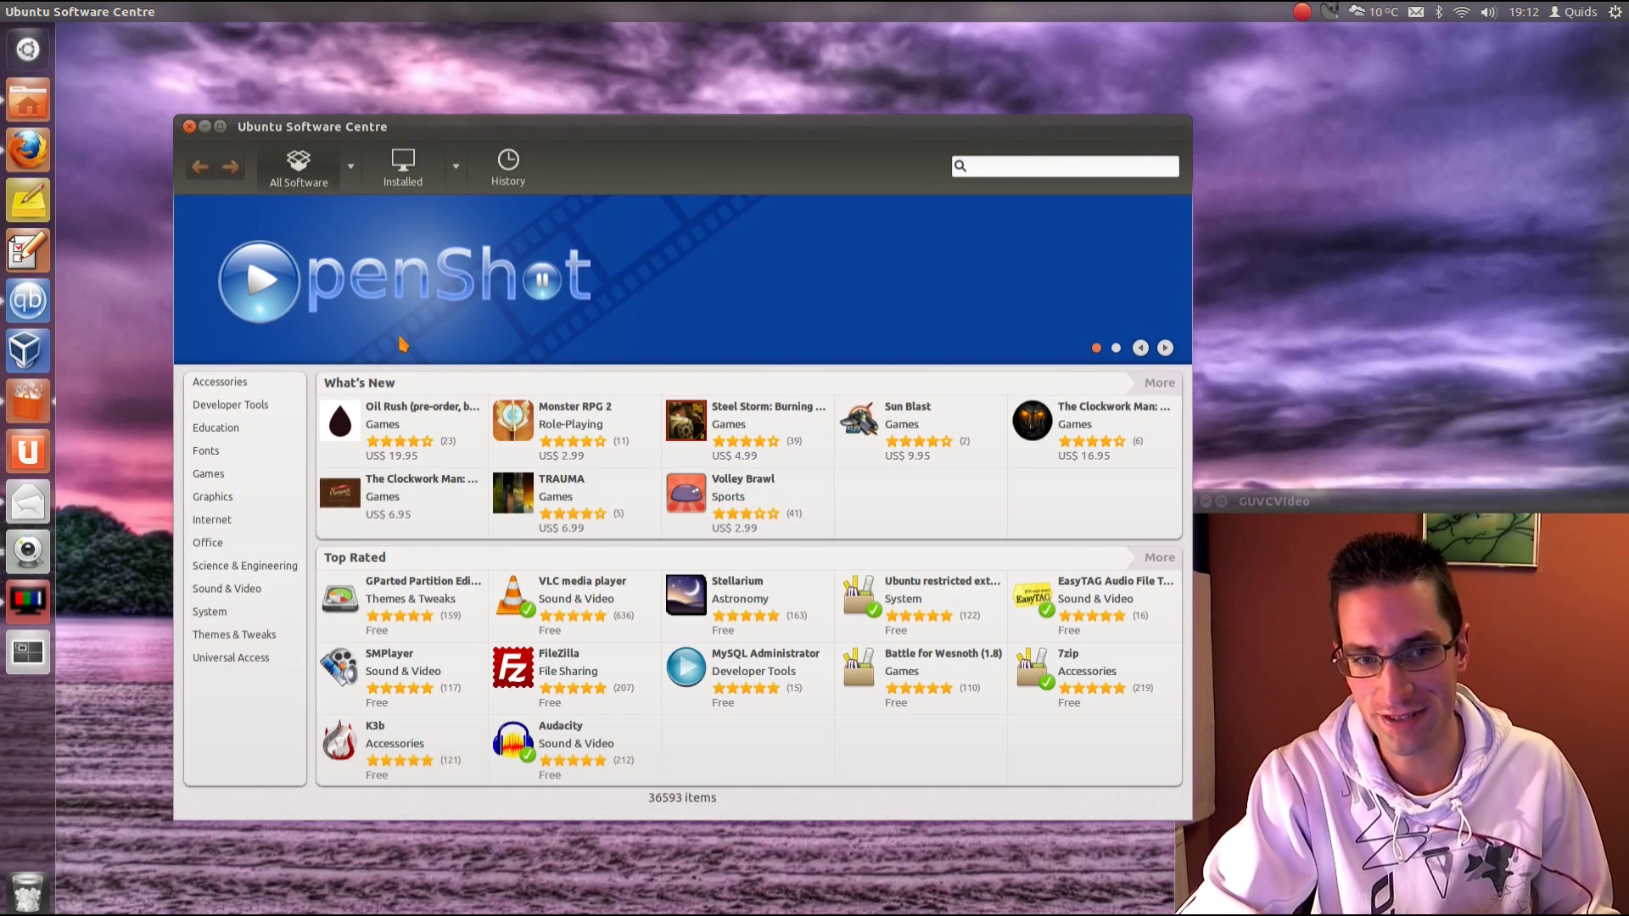
{"action": "left_click", "coordinate": [351, 166]}
{"action": "left_click", "coordinate": [452, 473]}
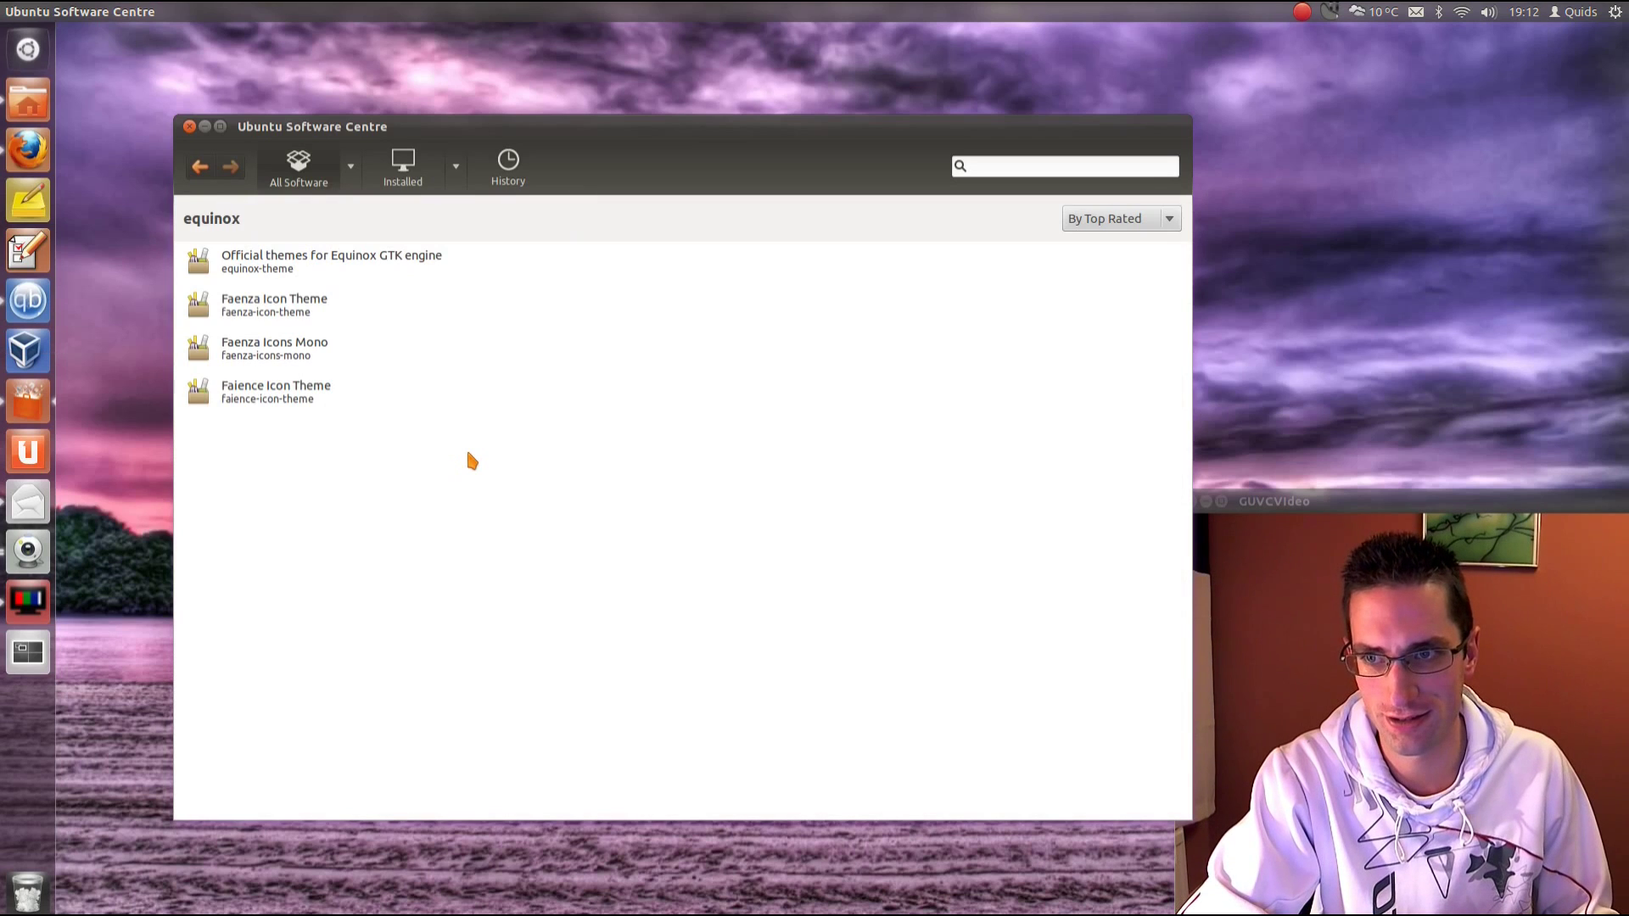
Step: Select the Faenza Icon Theme and Faenza Icons Mono packages, then minimise Software Centre
{"action": "left_click", "coordinate": [355, 319]}
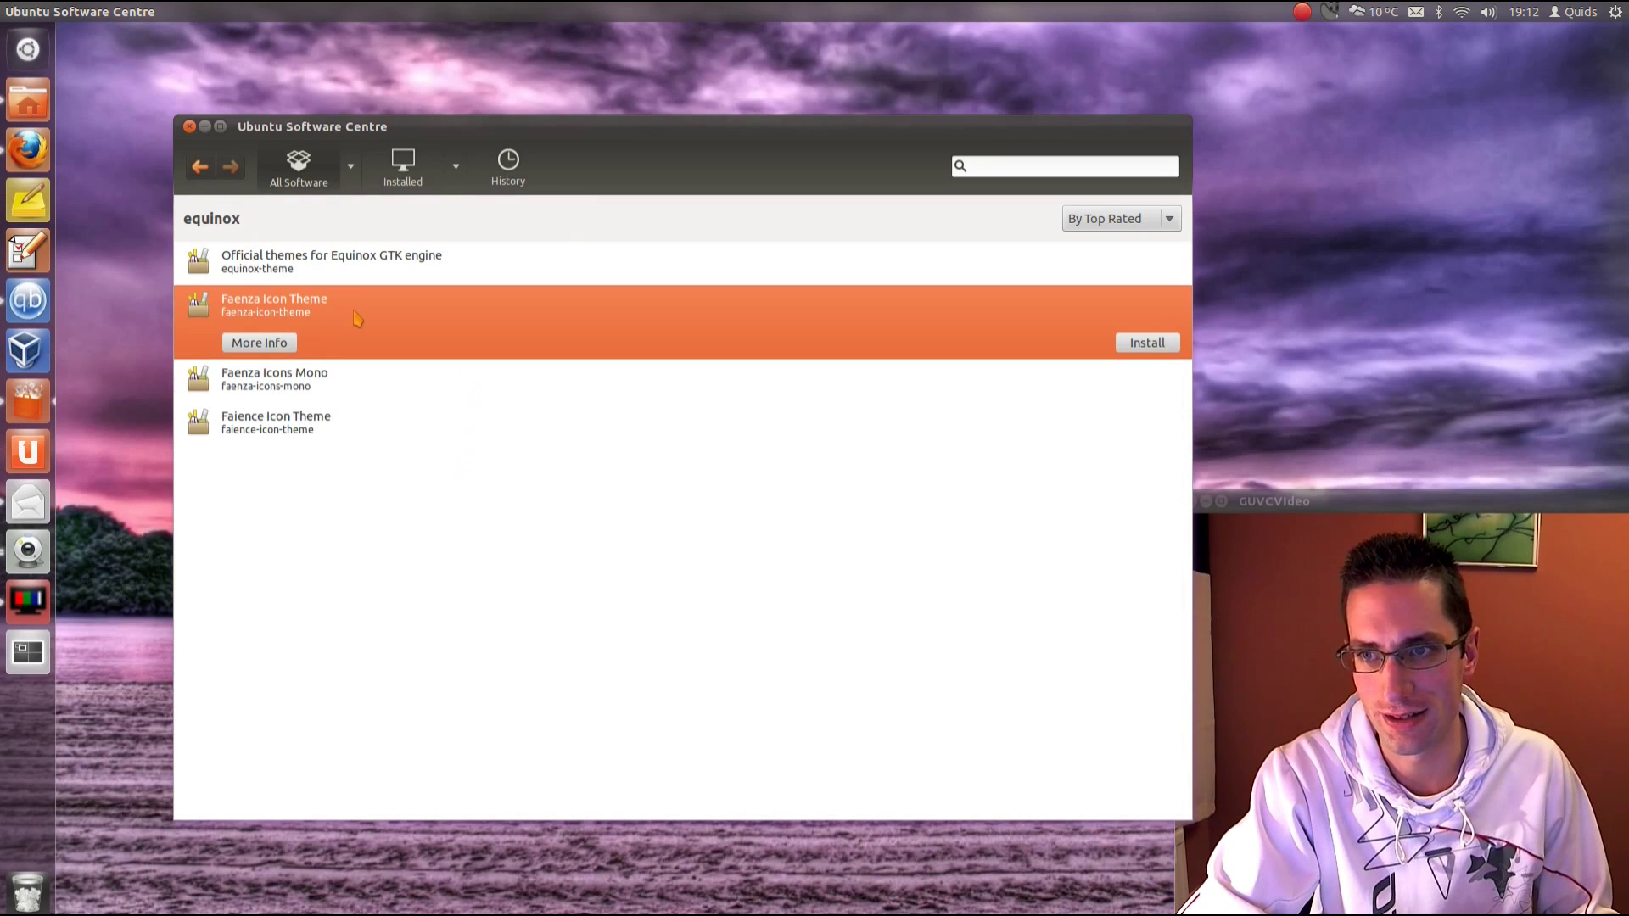
{"action": "left_click", "coordinate": [324, 385]}
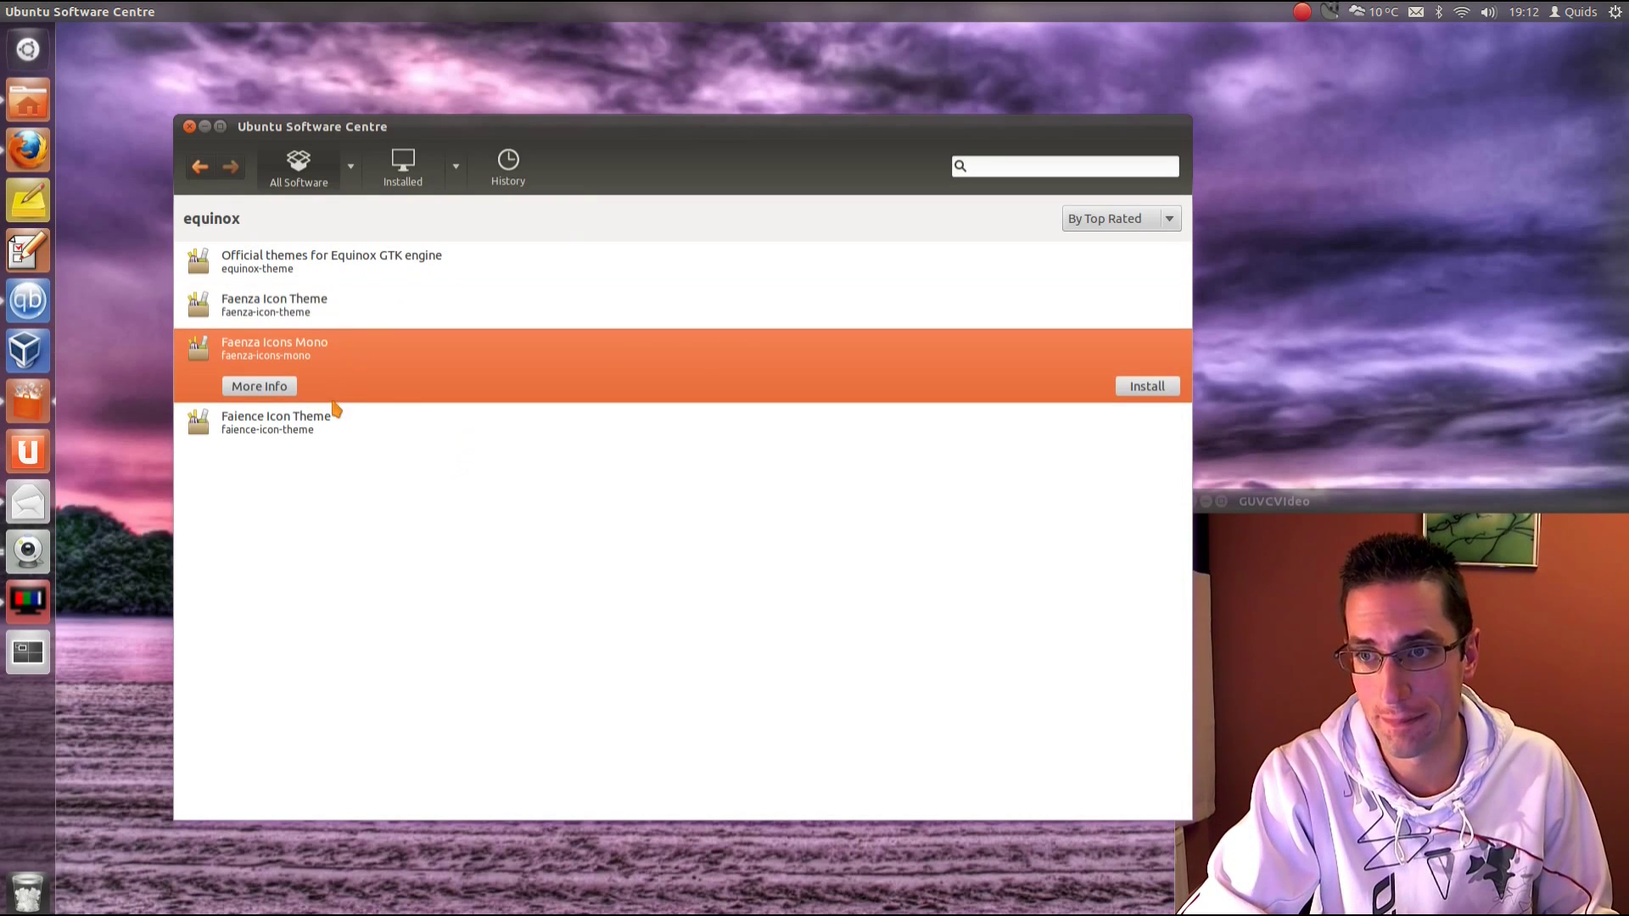
{"action": "left_click", "coordinate": [205, 128]}
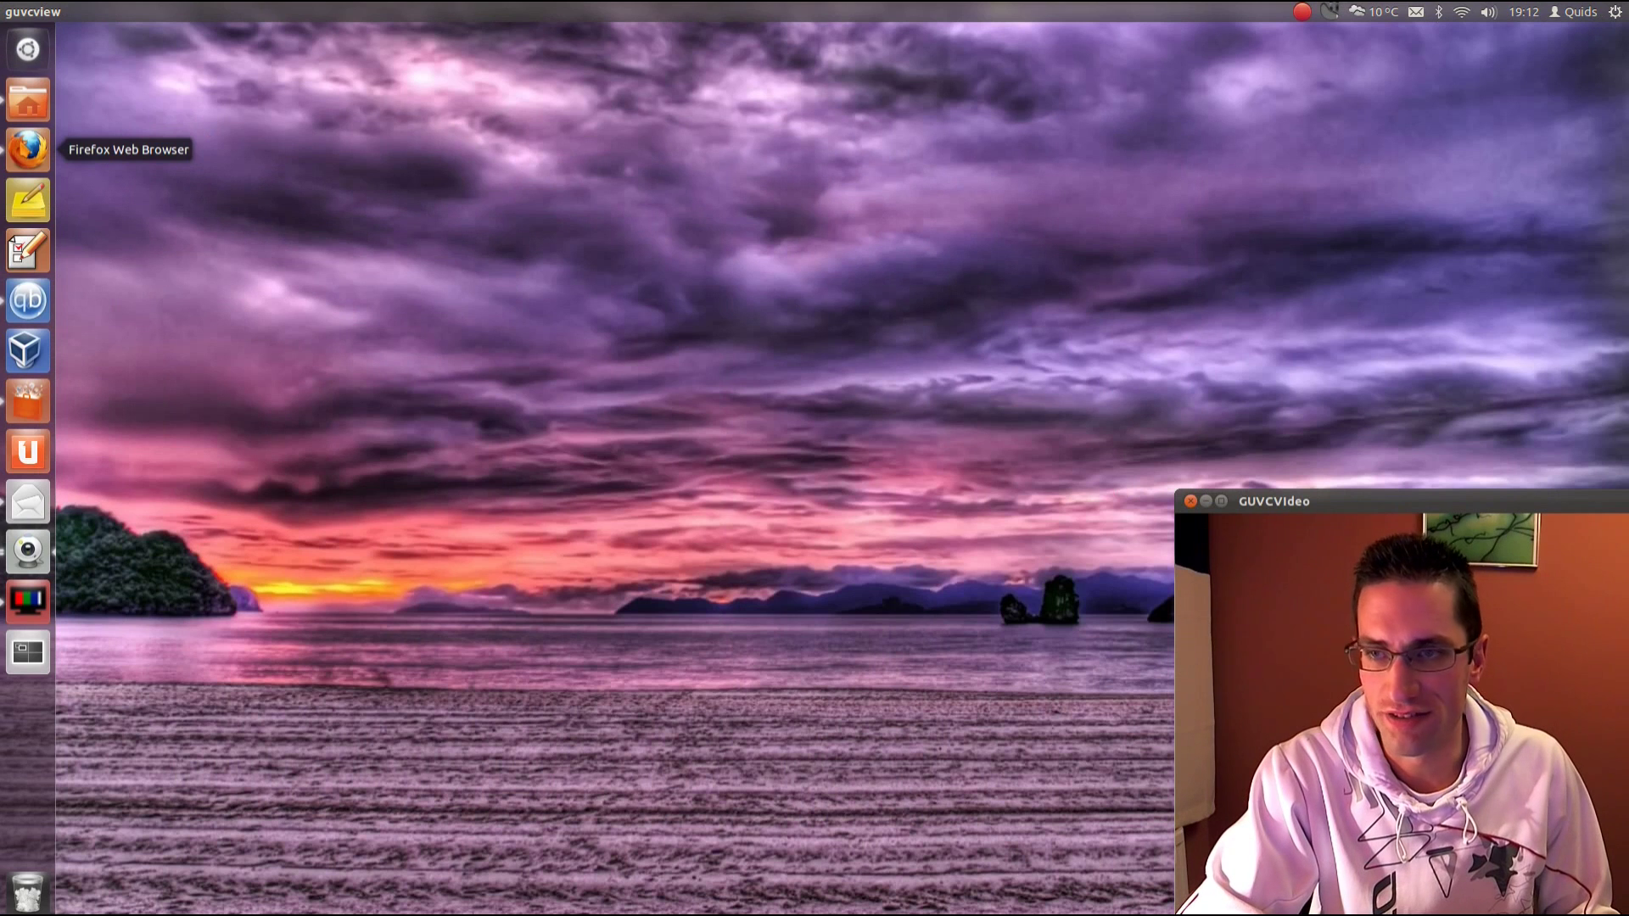
Step: In Firefox's Twitter tab, follow the Ubuntu Repos tweet's t.co link to the spreadsheet
{"action": "left_click", "coordinate": [28, 150]}
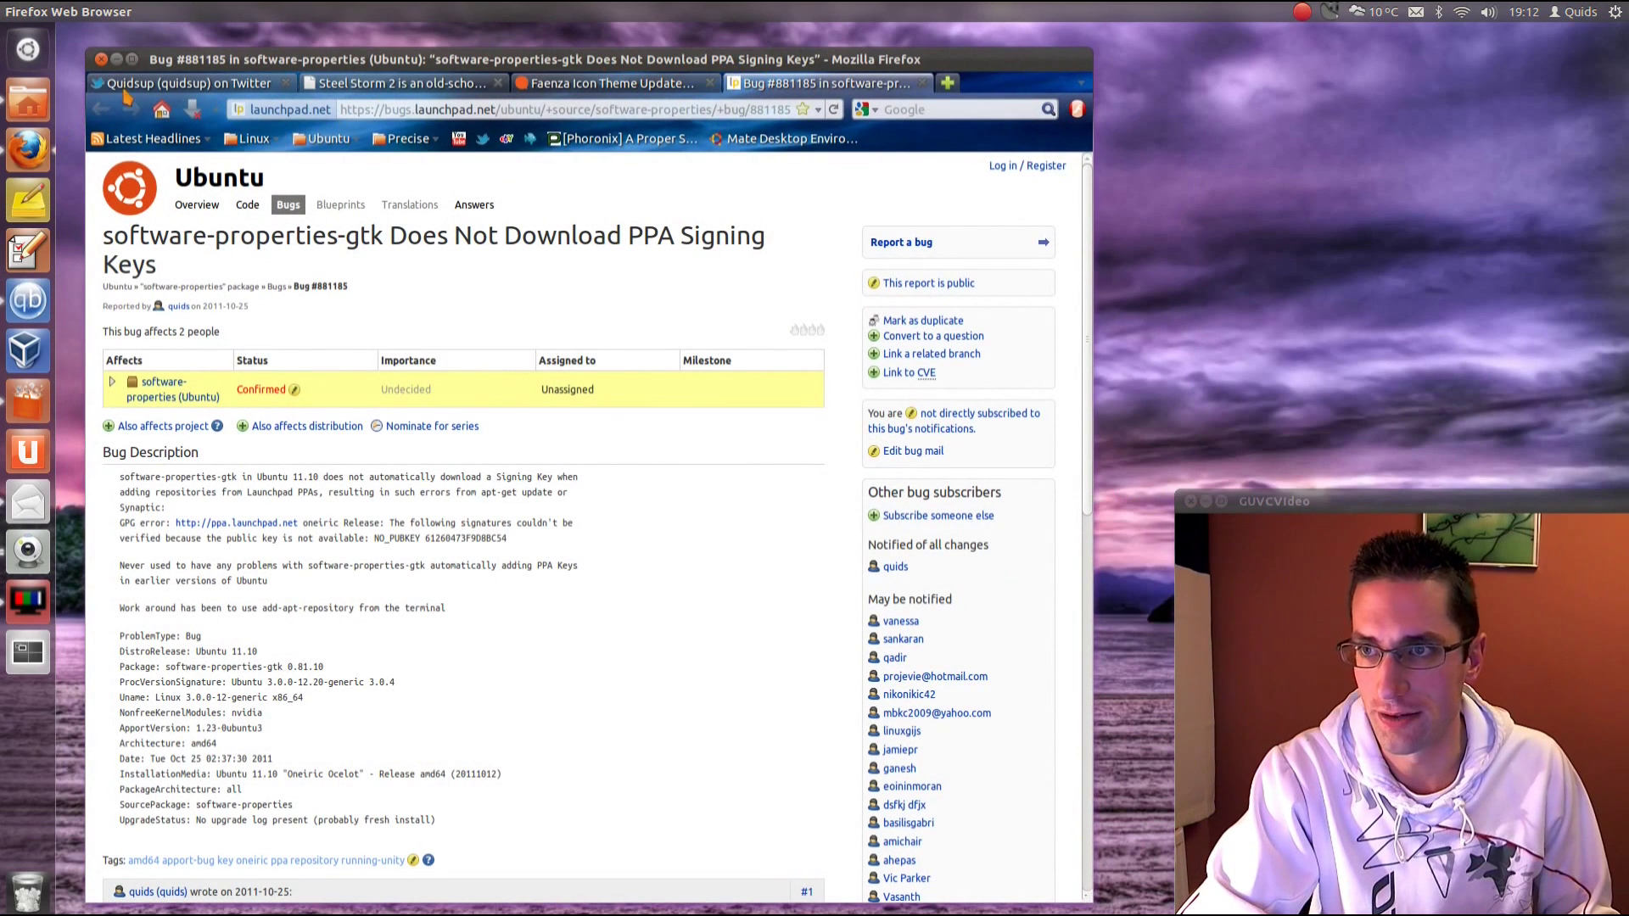
{"action": "left_click", "coordinate": [170, 84]}
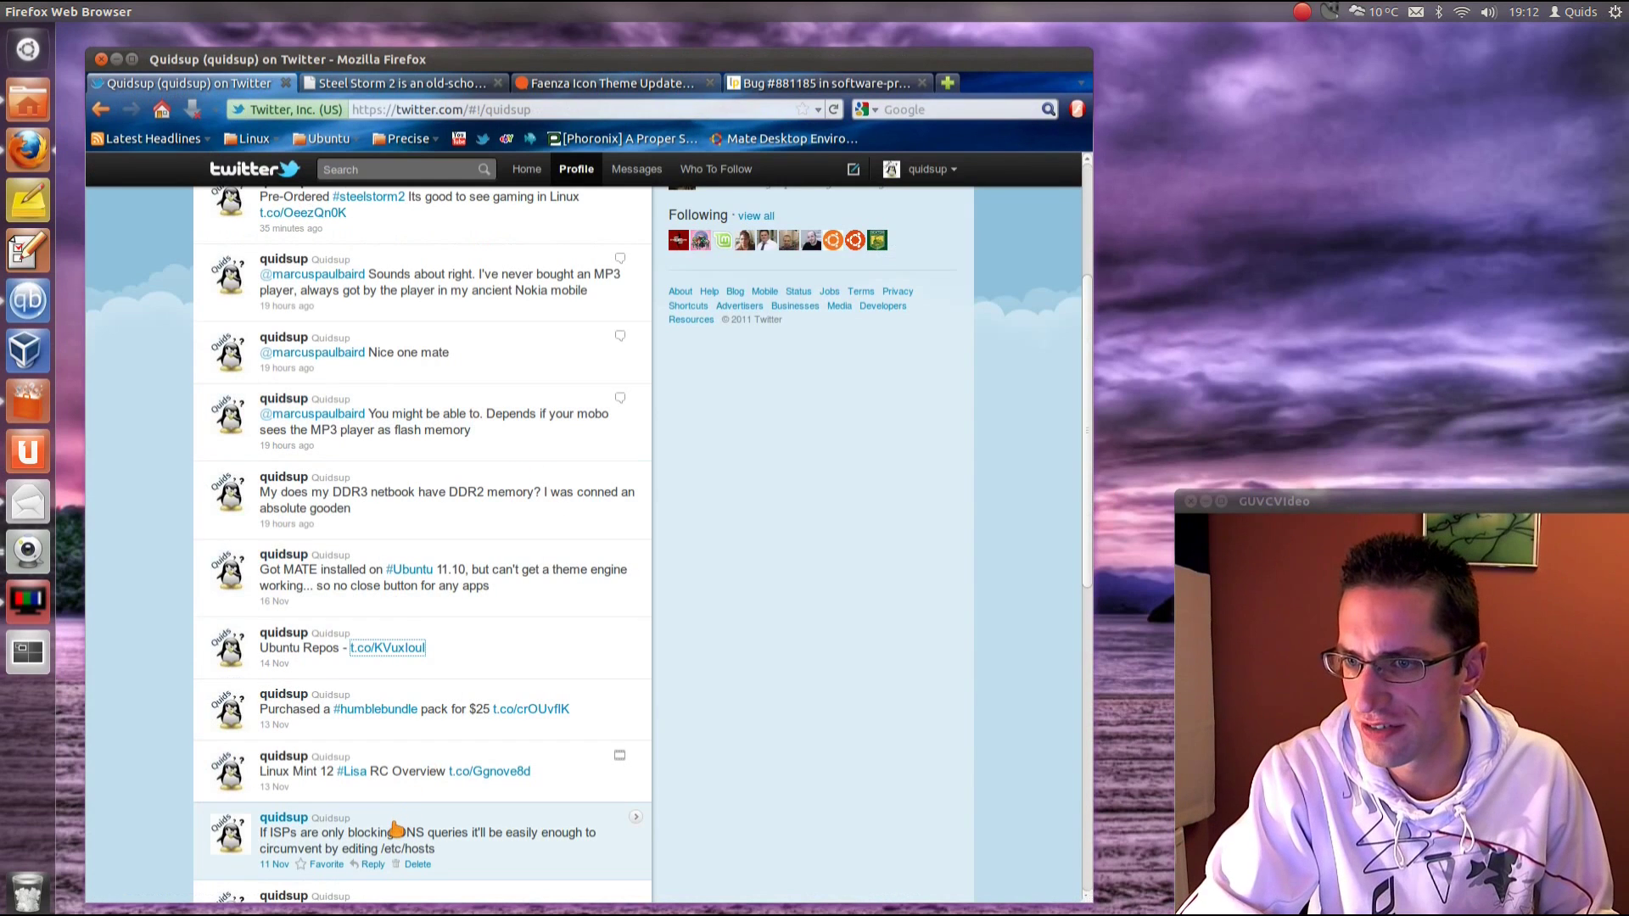
{"action": "left_click", "coordinate": [388, 648]}
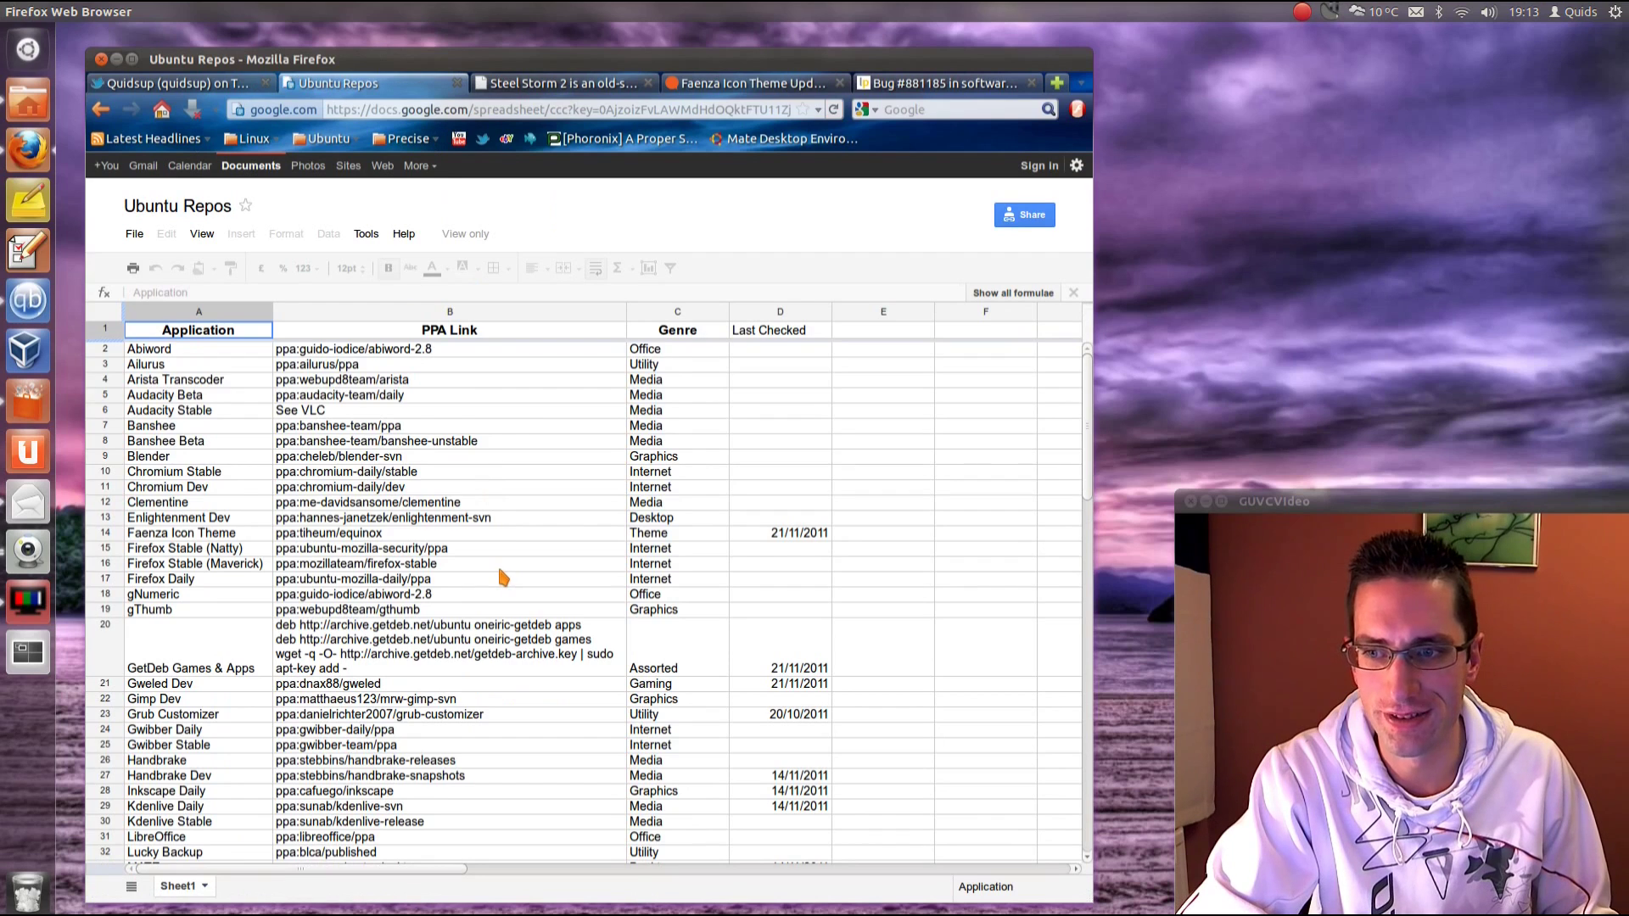
Step: Scroll down through the 56 Ubuntu Repos entries and back to the top
{"action": "scroll", "coordinate": [503, 577], "scroll_direction": "down", "scroll_amount": 10}
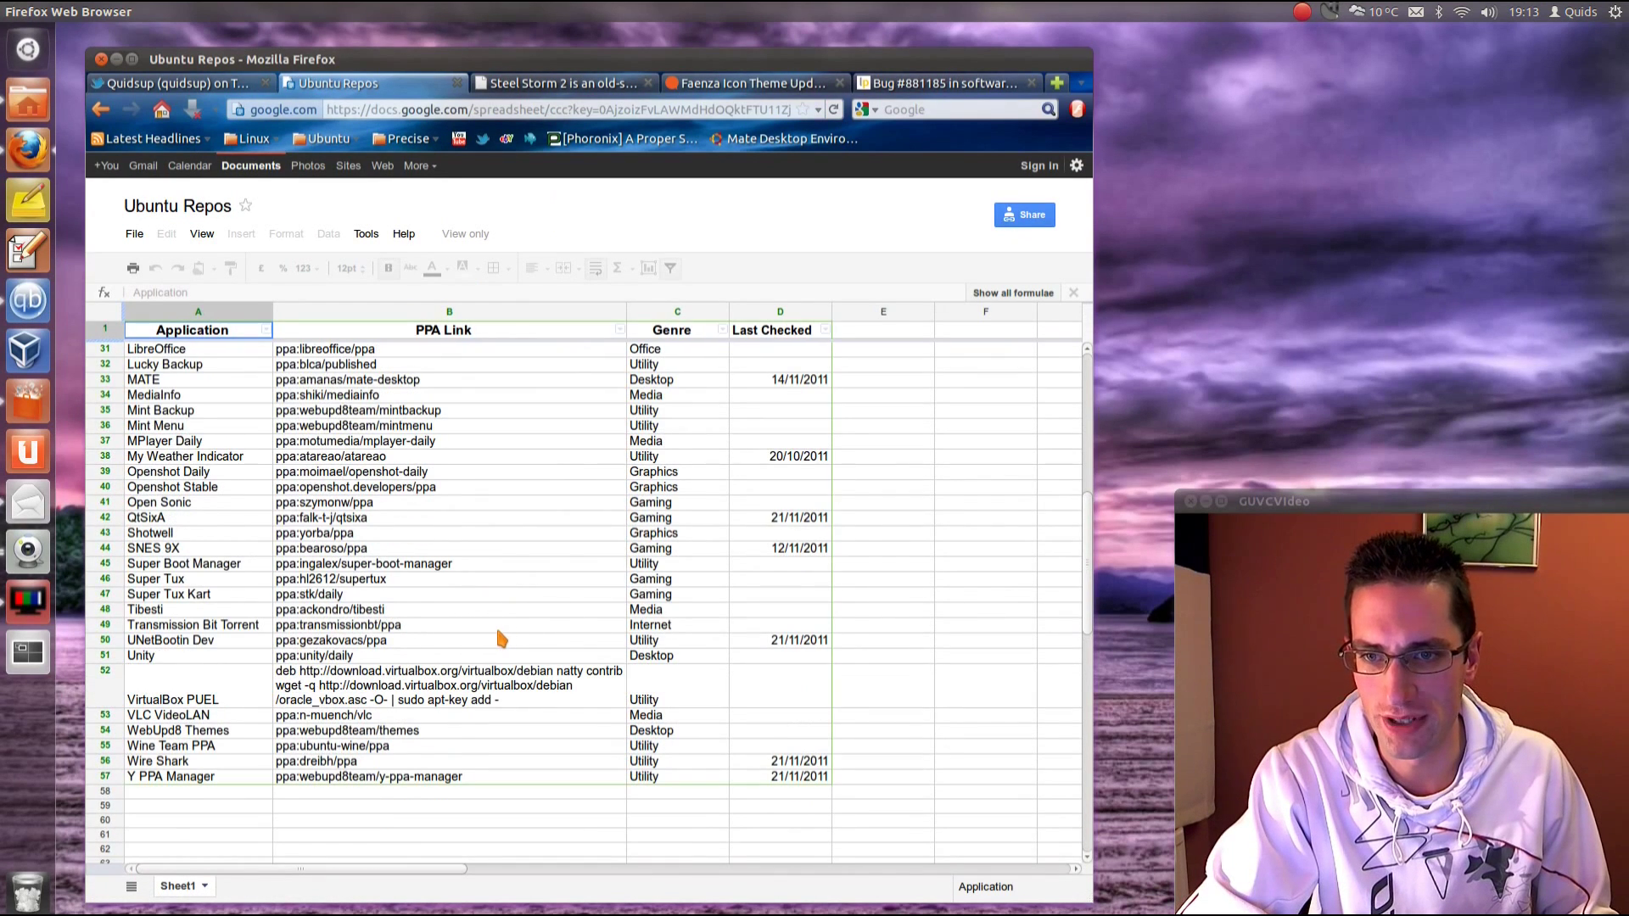
{"action": "scroll", "coordinate": [499, 635], "scroll_direction": "up", "scroll_amount": 10}
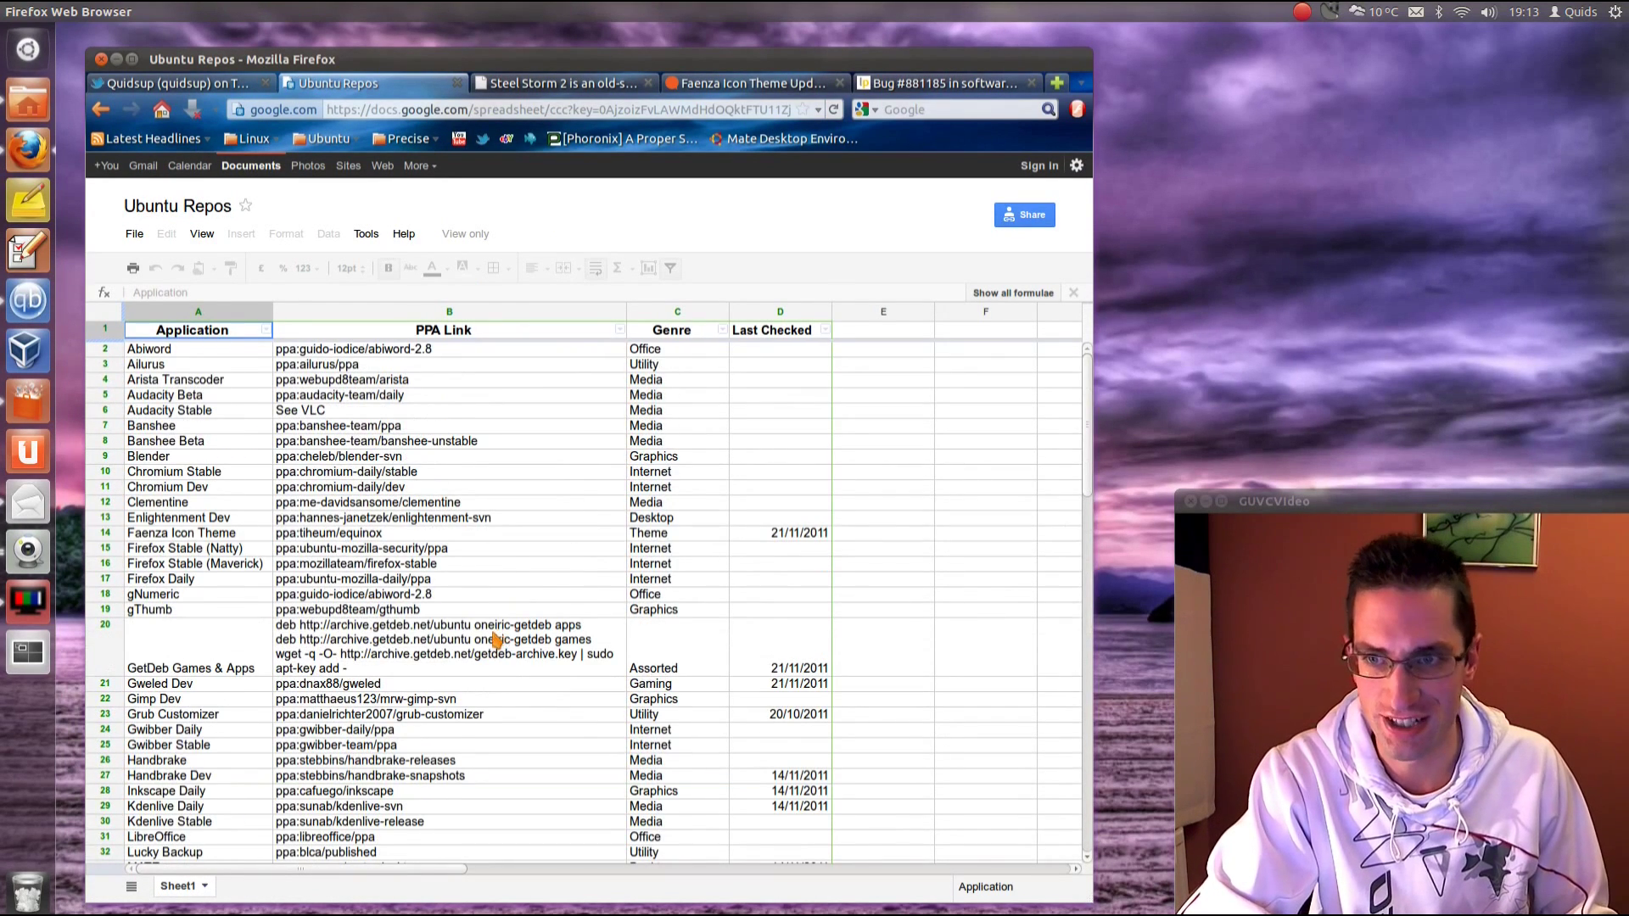